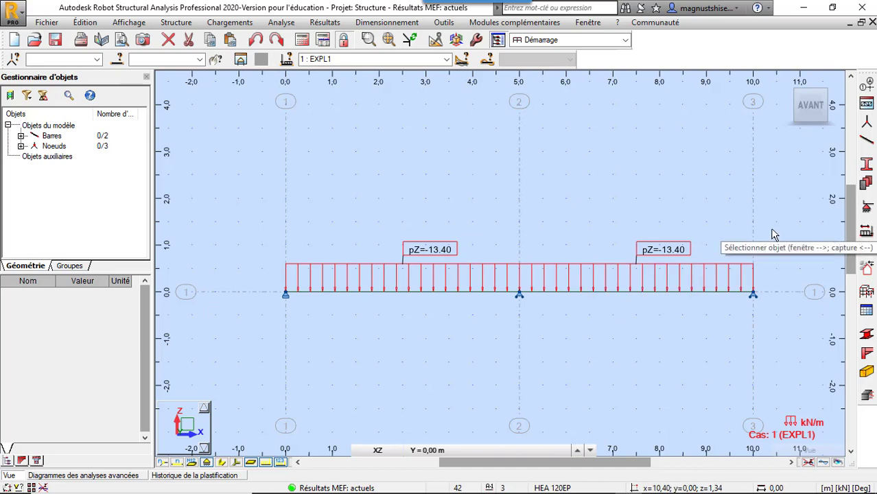
# Step: Delete both loaded bars of the beam together with their three nodes
pyautogui.moveTo(781, 204); pyautogui.dragTo(209, 393)
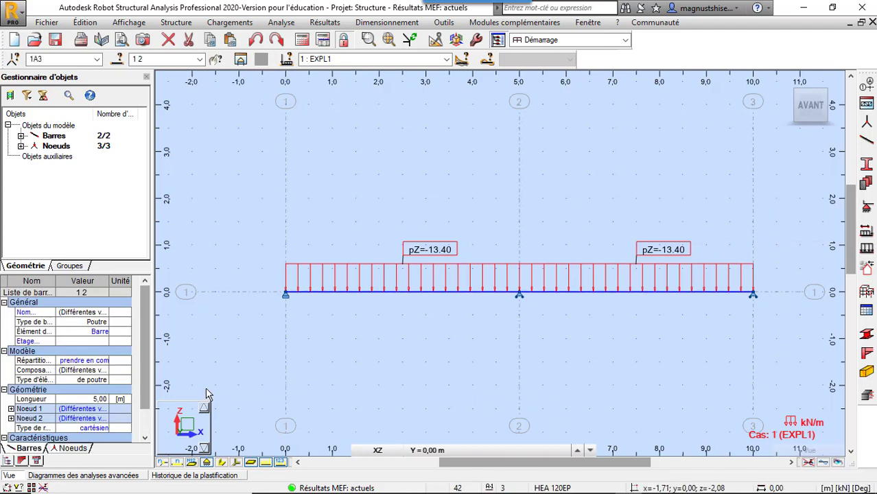
pyautogui.press('Delete')
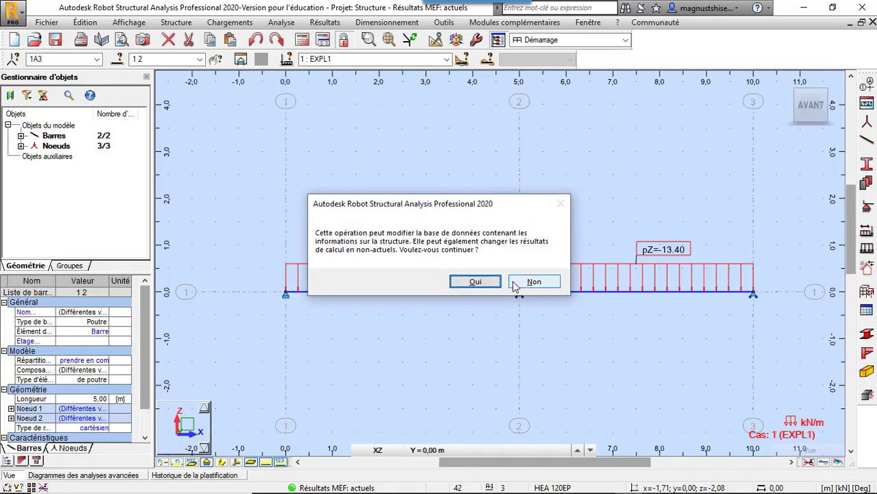
pyautogui.click(475, 282)
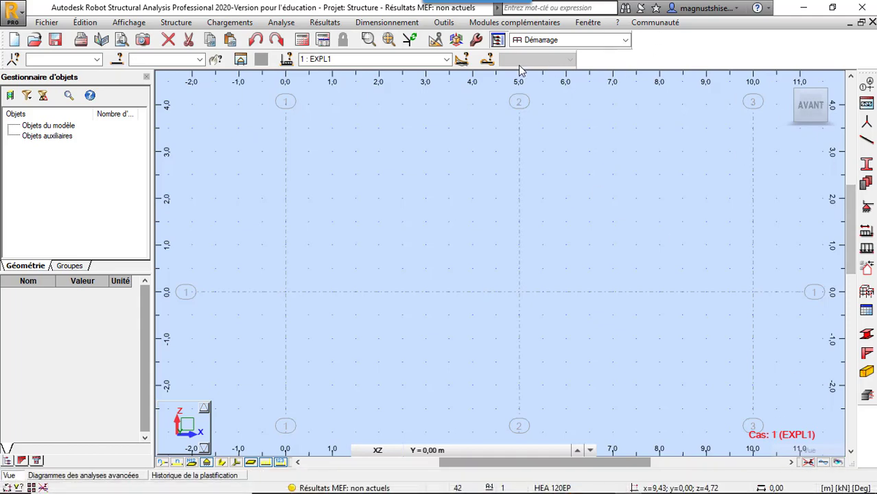
# Step: Review the job preferences for non-linear analysis, including the elasto-plastic element division and the incremental method parameters
pyautogui.click(444, 22)
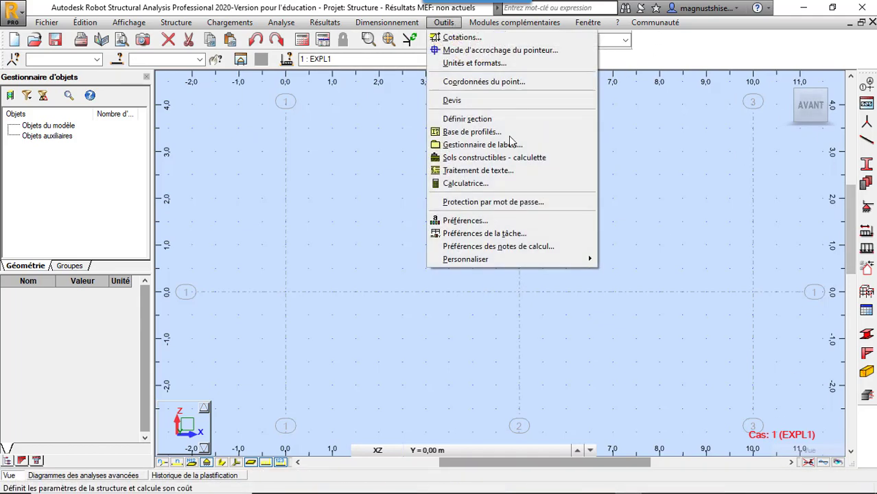
pyautogui.click(538, 234)
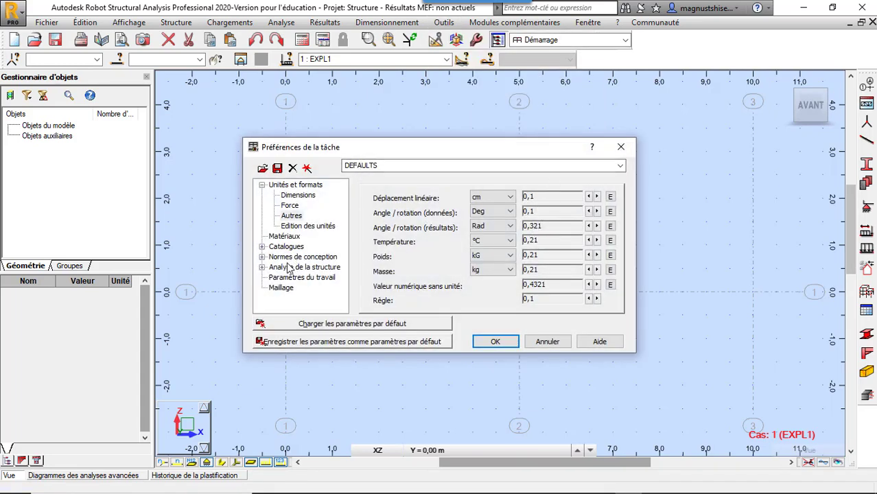
pyautogui.click(261, 267)
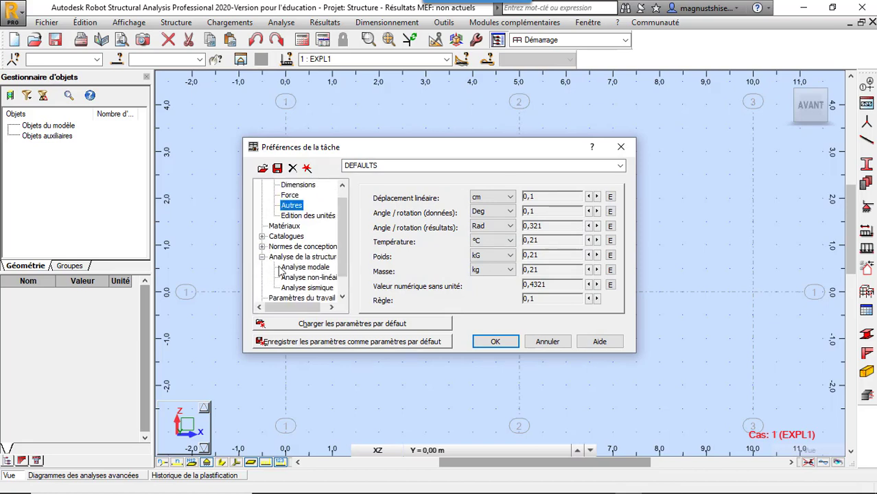
pyautogui.click(311, 278)
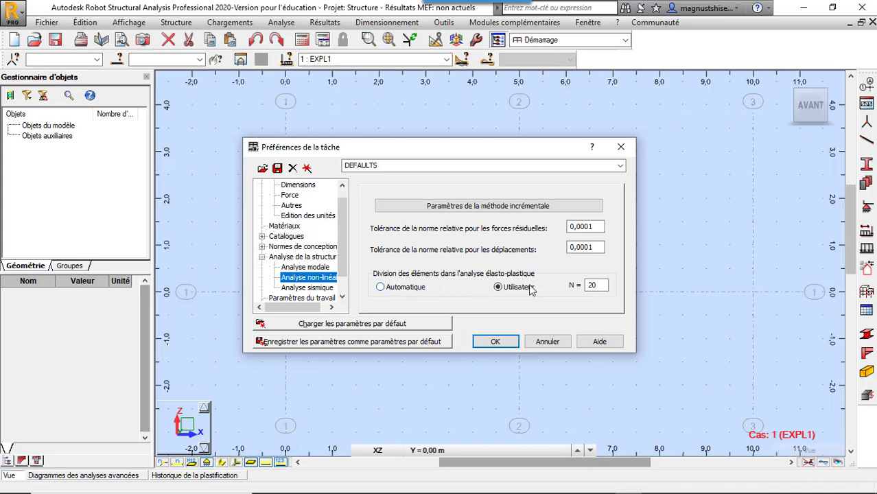
pyautogui.click(600, 287)
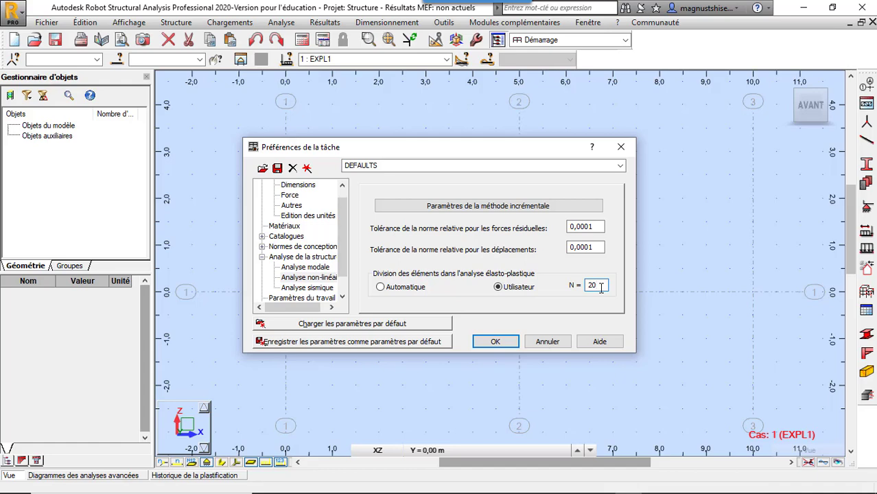
pyautogui.click(504, 207)
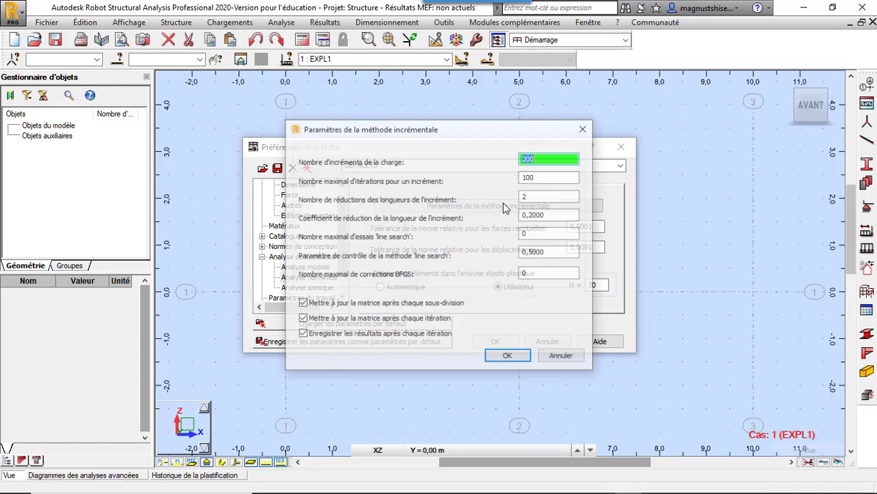
pyautogui.click(547, 159)
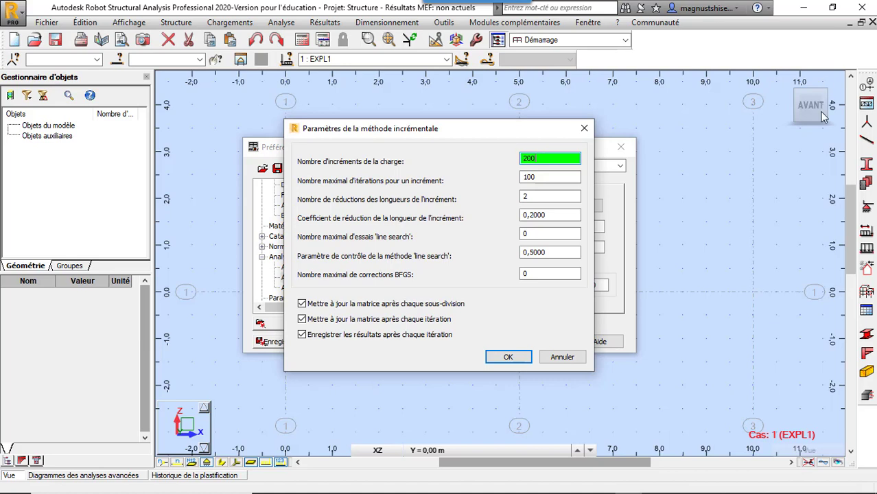
pyautogui.click(534, 177)
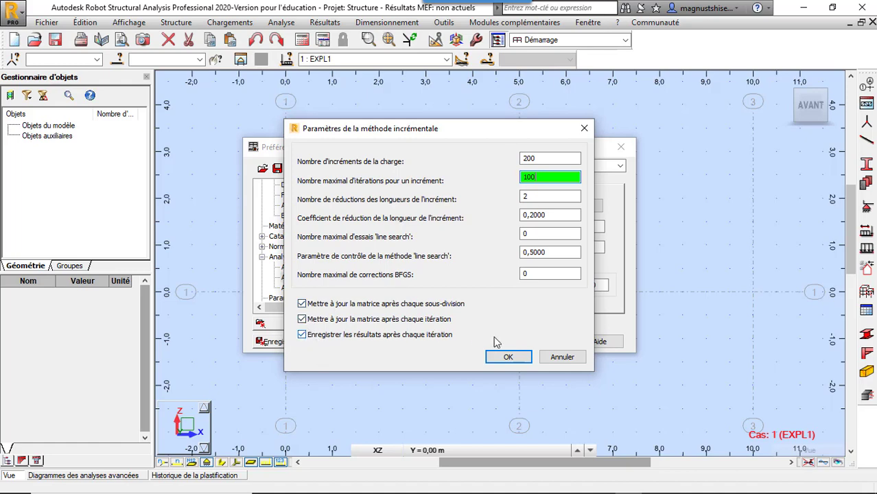
pyautogui.click(508, 357)
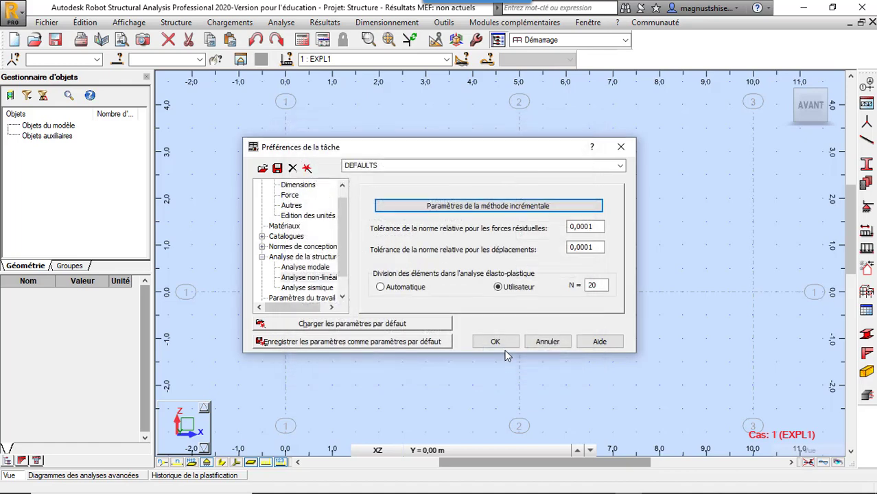
pyautogui.click(495, 341)
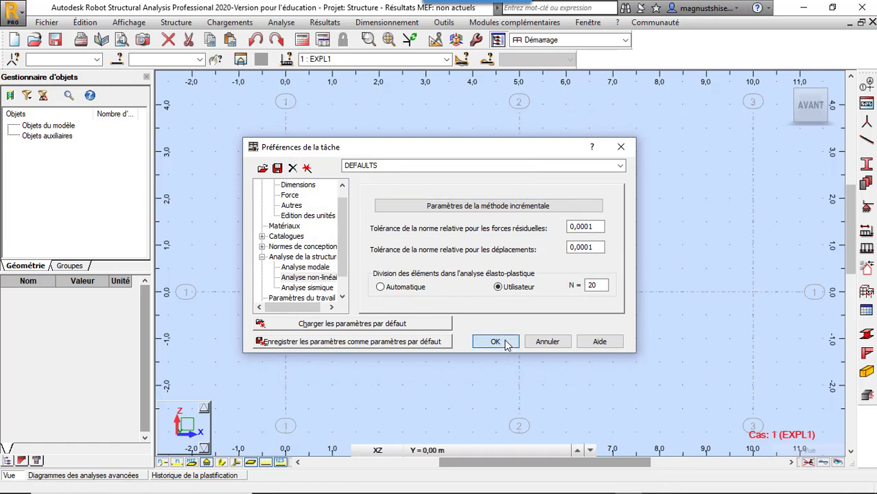
# Step: Start a new steel bar section in material S 235, using the HEA family and profile HEA 120
pyautogui.click(867, 141)
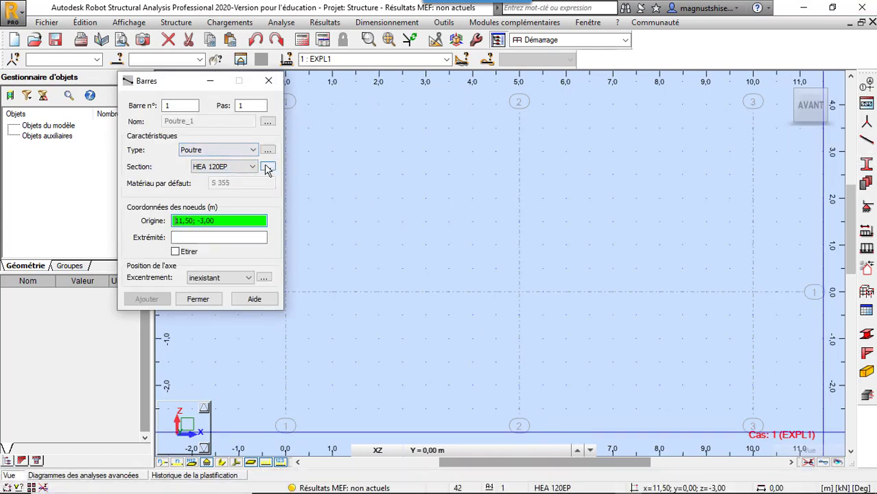
pyautogui.click(267, 168)
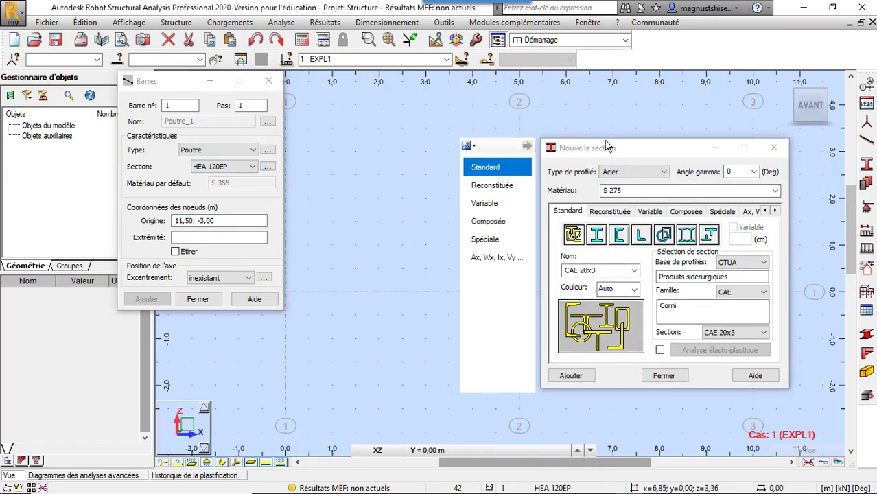
pyautogui.moveTo(604, 150); pyautogui.dragTo(204, 69)
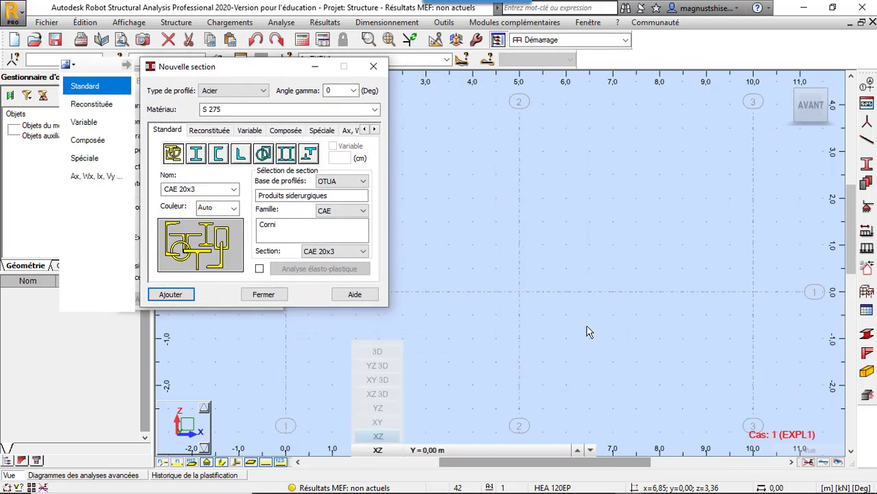
pyautogui.click(375, 109)
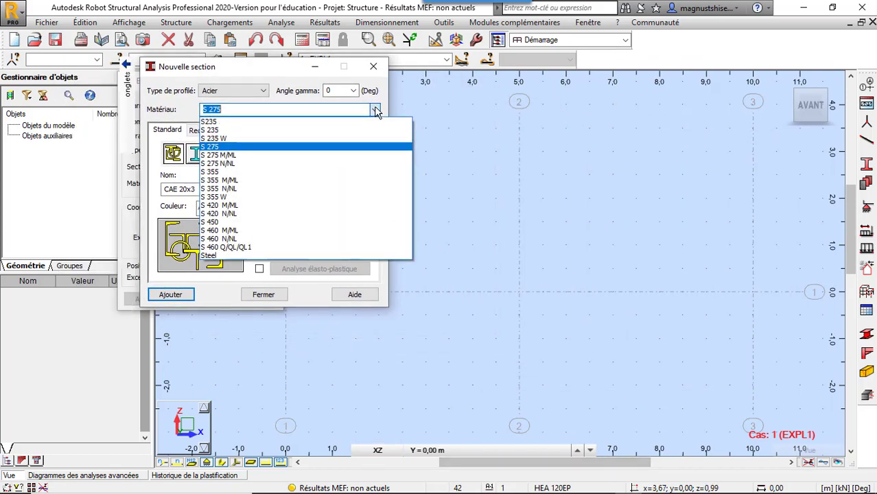
pyautogui.click(335, 130)
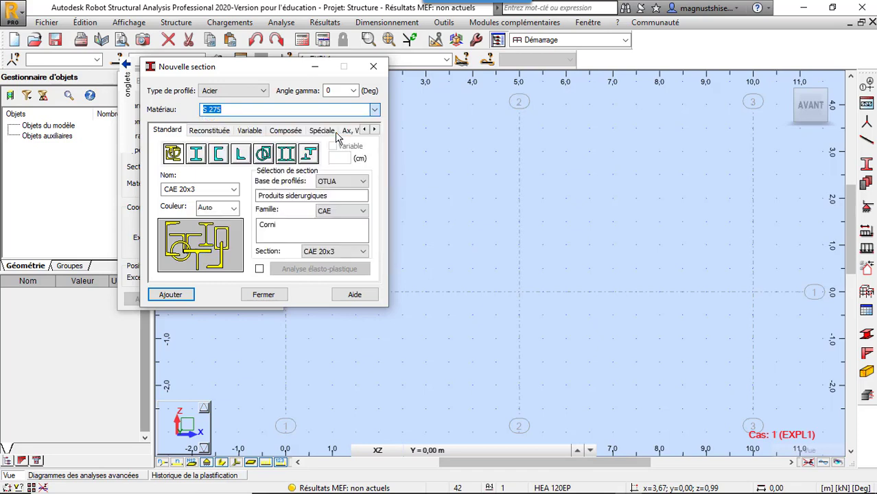
pyautogui.click(229, 108)
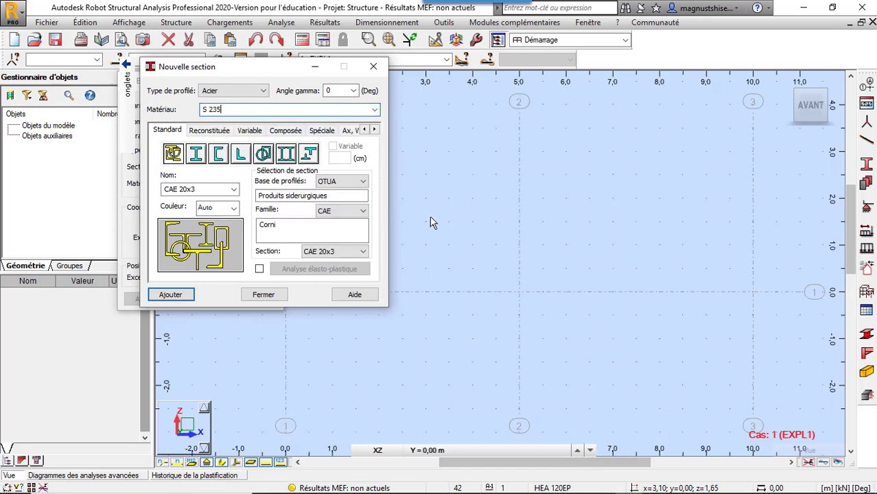
pyautogui.click(358, 211)
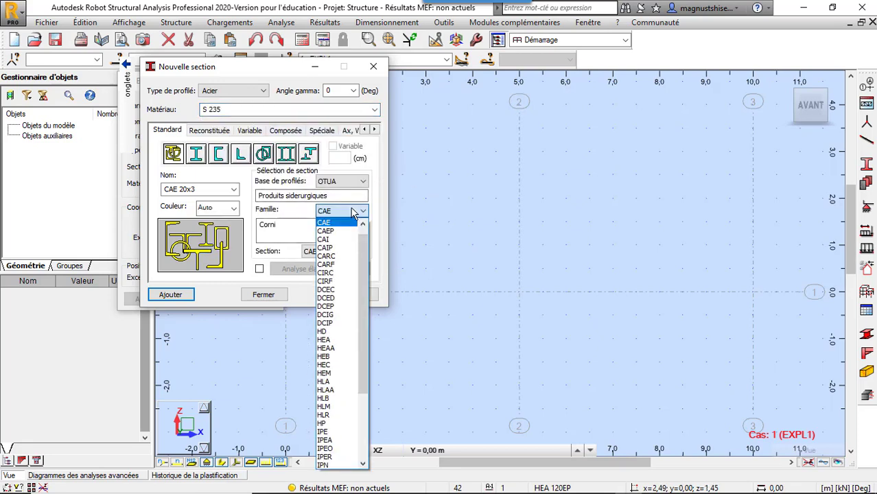
pyautogui.click(336, 340)
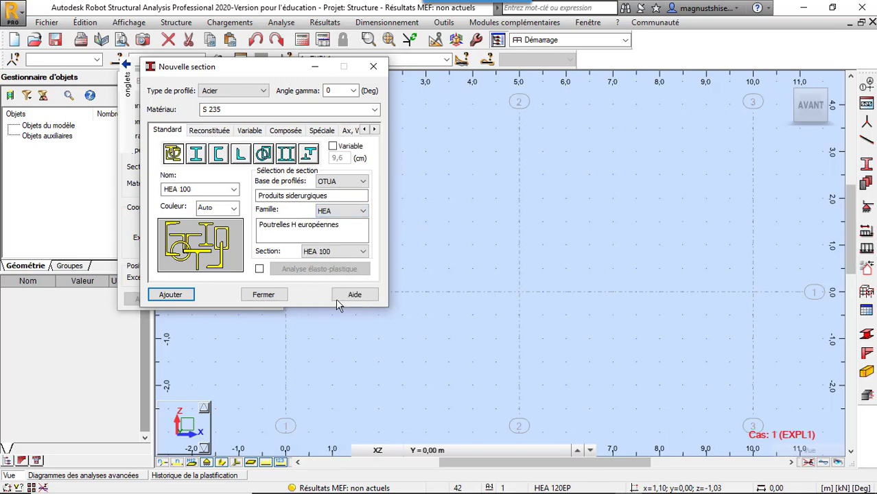
pyautogui.click(336, 253)
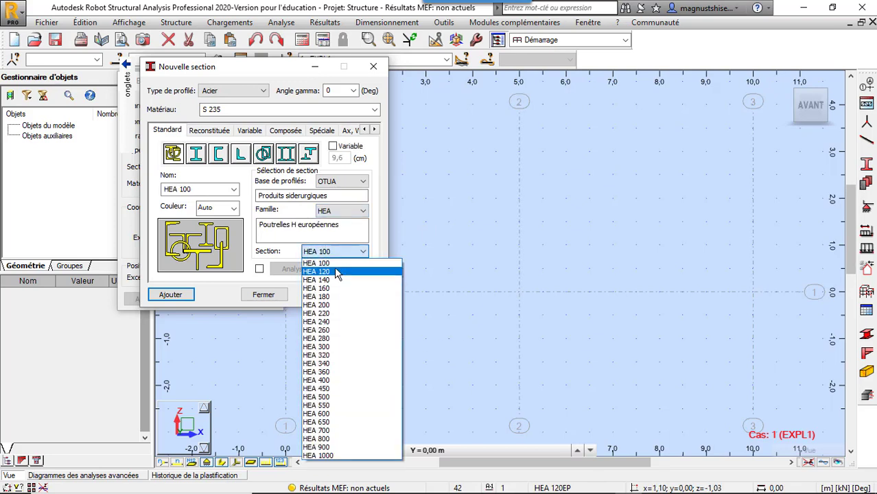
pyautogui.click(334, 266)
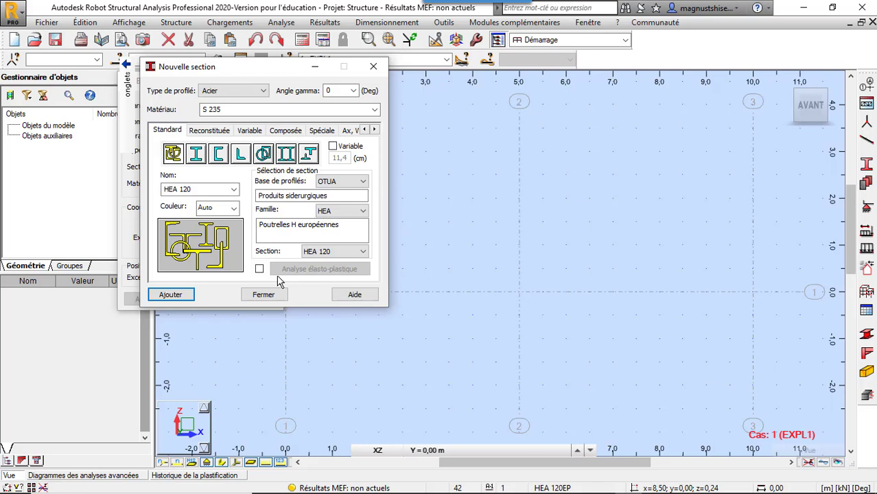
# Step: Enable elasto-plastic analysis for the section with 3 web and 3 flange divisions, the ideal elastic-plastic model and elastic unloading
pyautogui.click(259, 269)
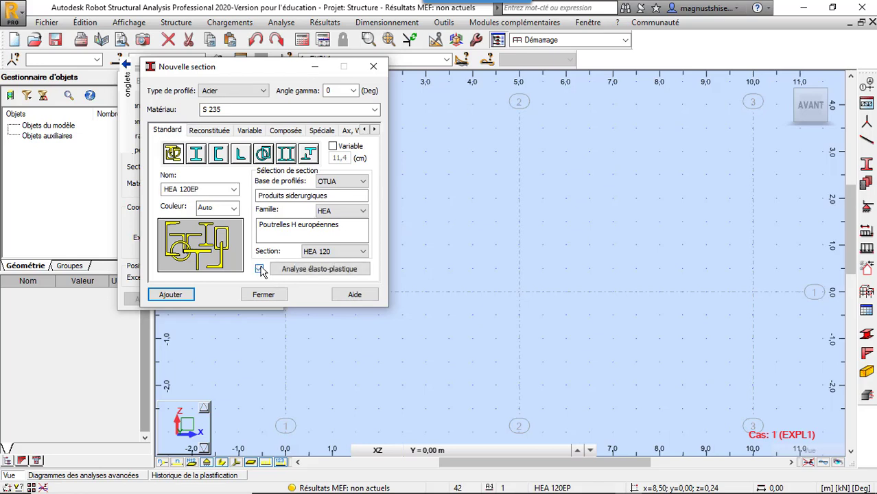
pyautogui.click(319, 269)
pyautogui.moveTo(274, 121); pyautogui.dragTo(383, 122)
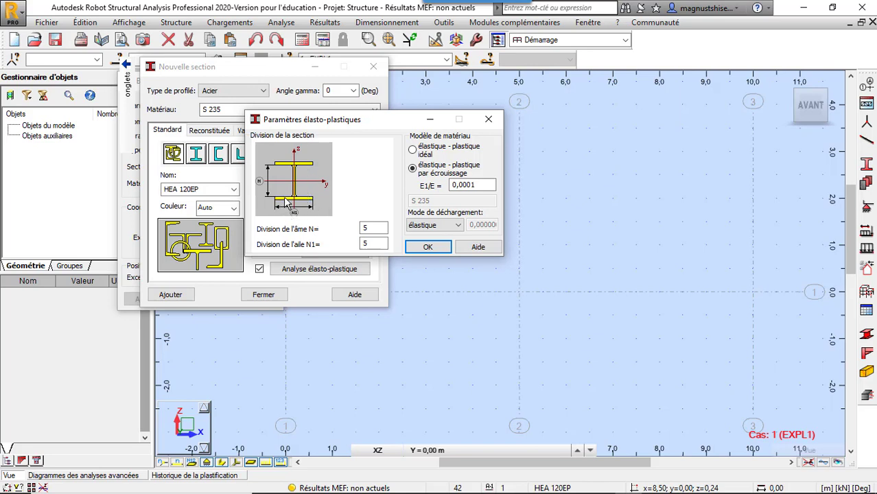
pyautogui.doubleClick(366, 229)
pyautogui.write('3')
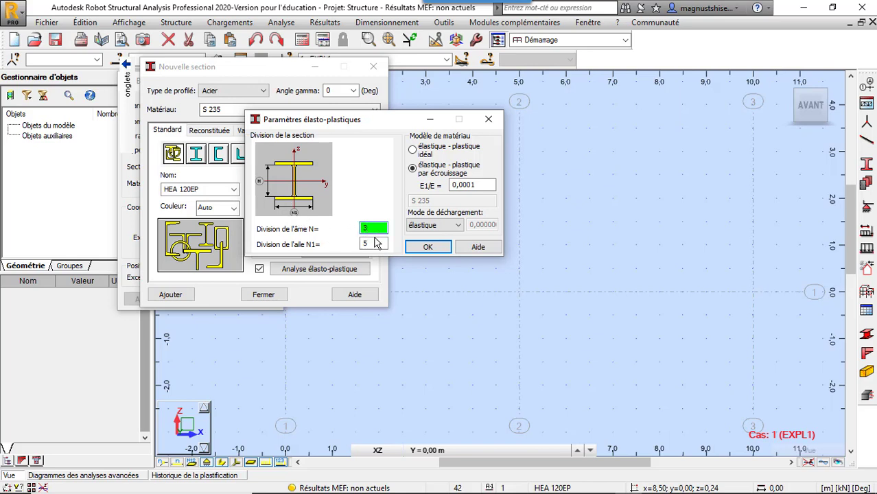
pyautogui.doubleClick(376, 244)
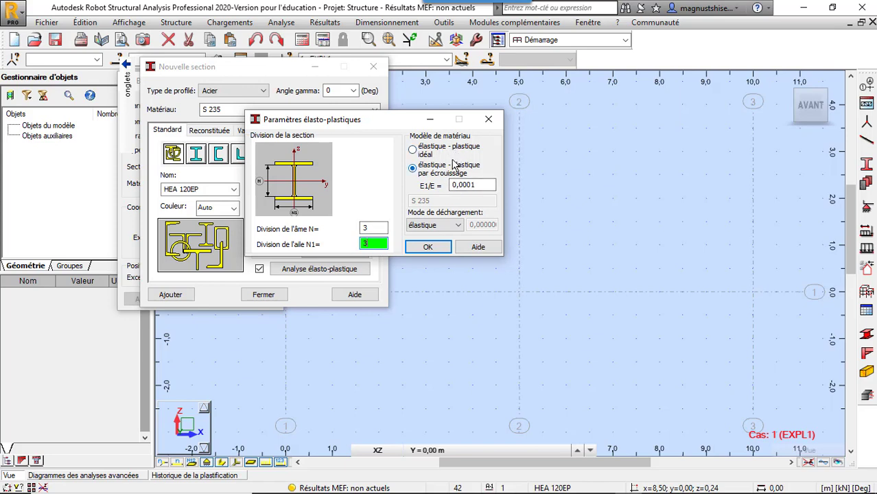
pyautogui.click(422, 155)
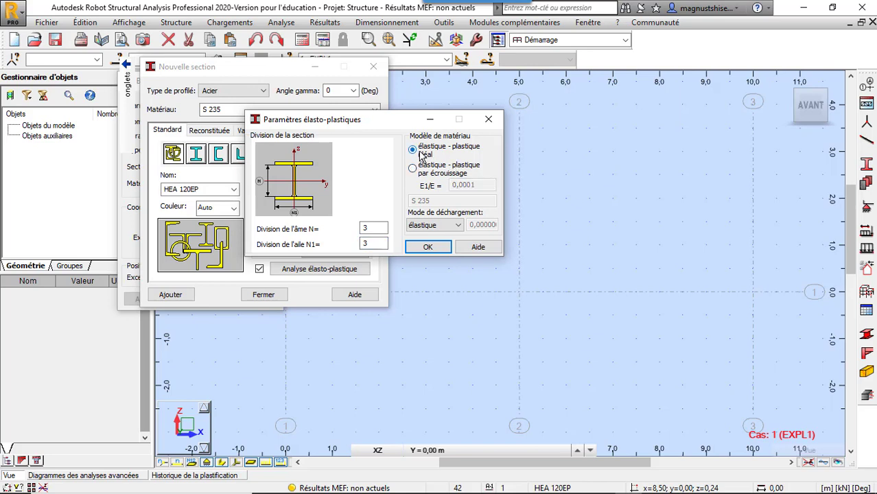
pyautogui.click(457, 226)
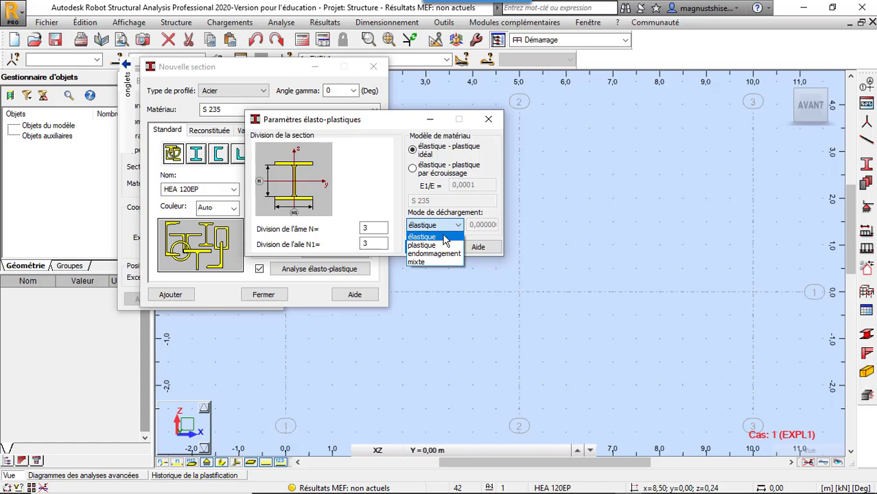
pyautogui.click(444, 237)
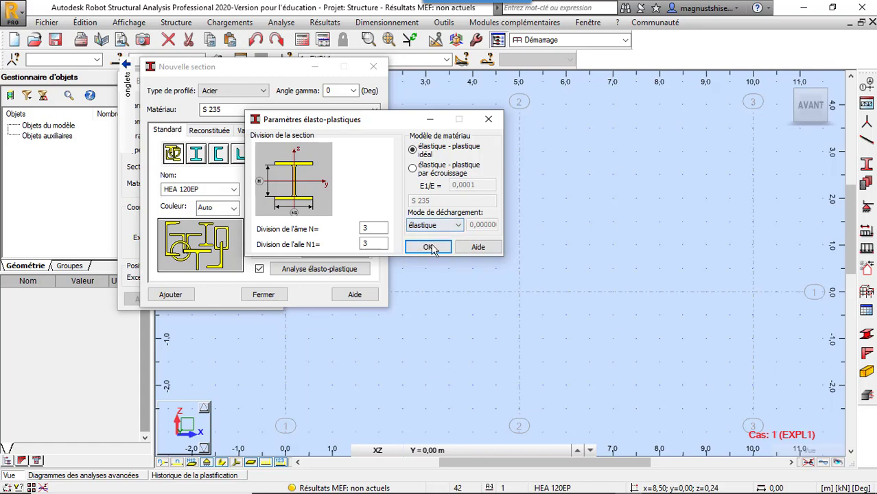
pyautogui.click(428, 248)
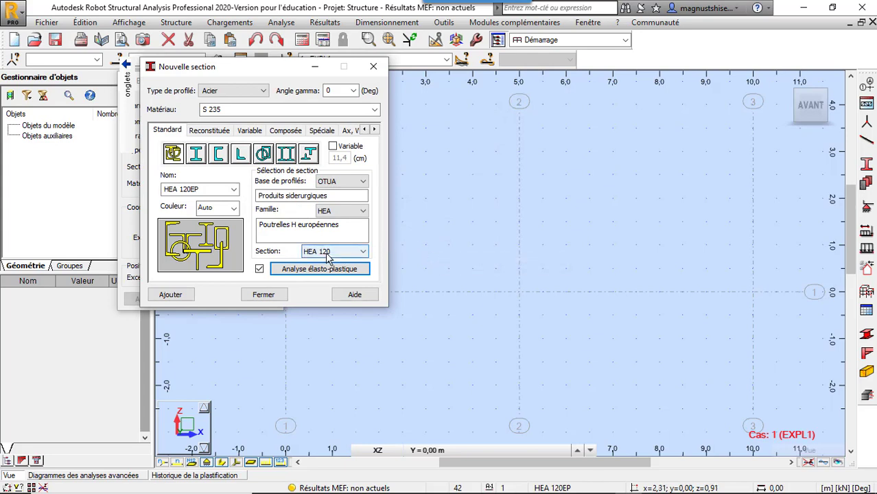
# Step: Add the section by overwriting the existing one of the same name, and choose HEA 120EP as the bar section
pyautogui.click(172, 295)
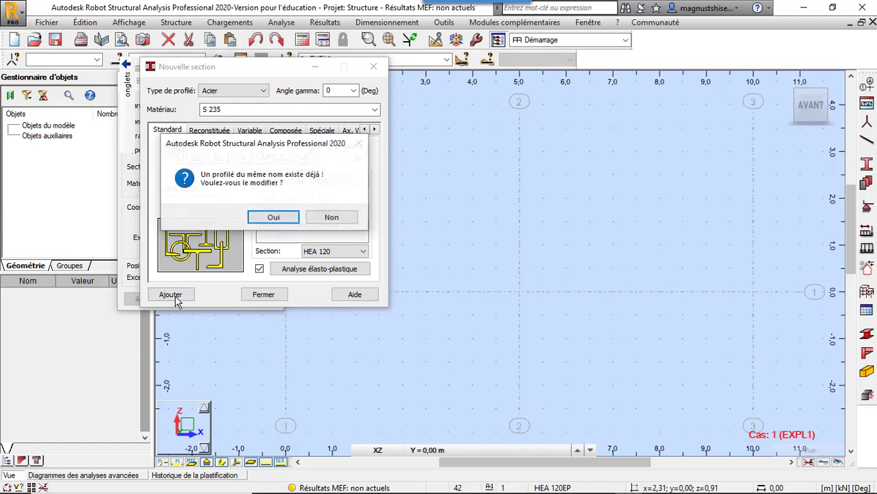
pyautogui.click(272, 220)
pyautogui.click(276, 294)
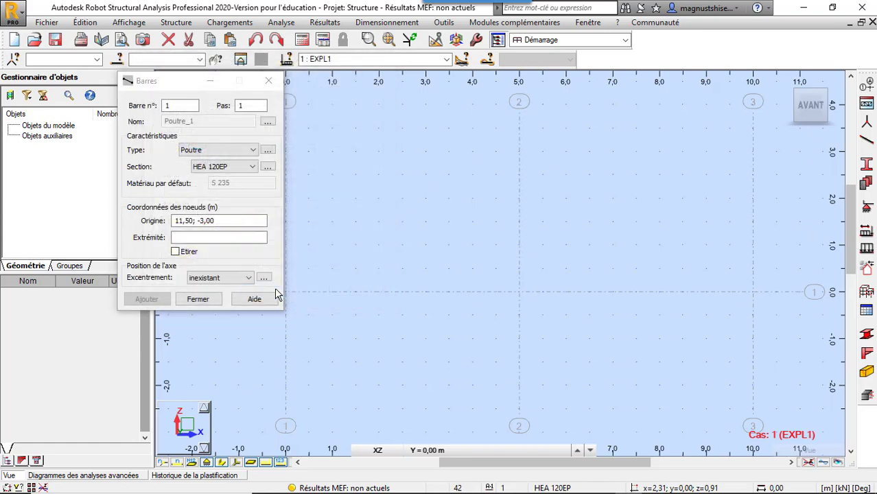
pyautogui.click(234, 165)
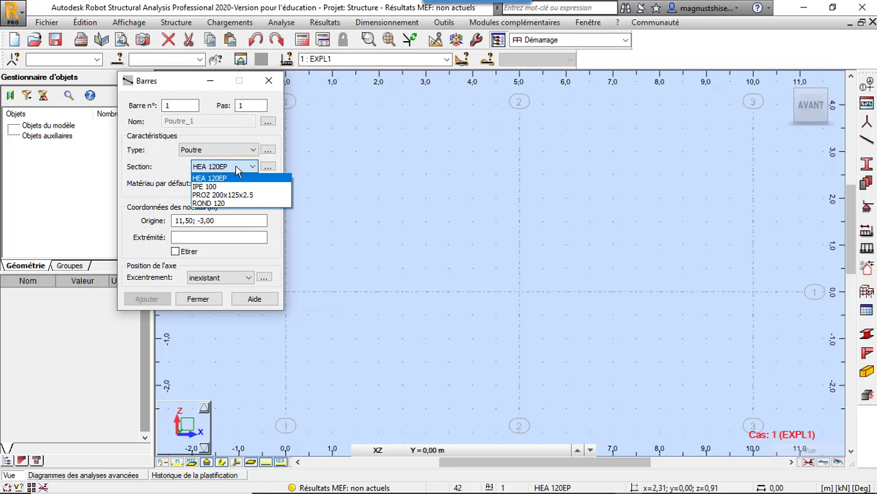
pyautogui.click(237, 179)
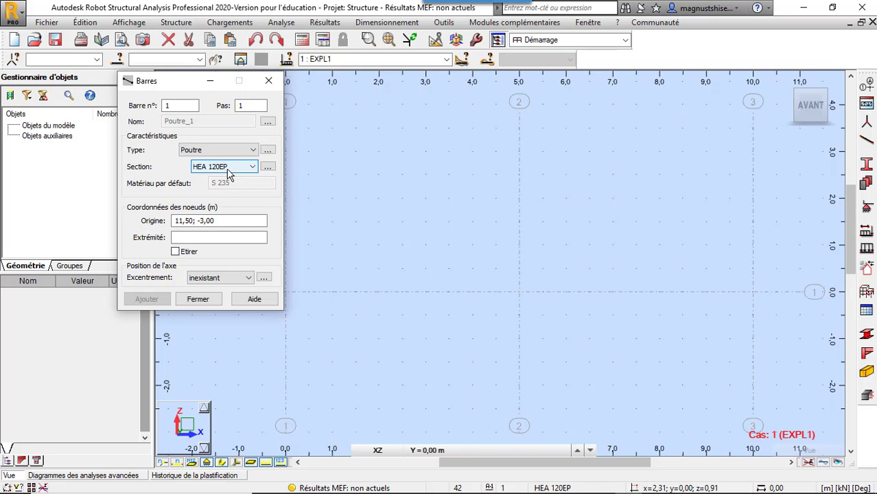
# Step: Draw two consecutive HEA 120EP beam bars along the horizontal axis, from 0,00 to 5,00 m and from 5,00 to 10,00 m
pyautogui.moveTo(173, 82); pyautogui.dragTo(123, 91)
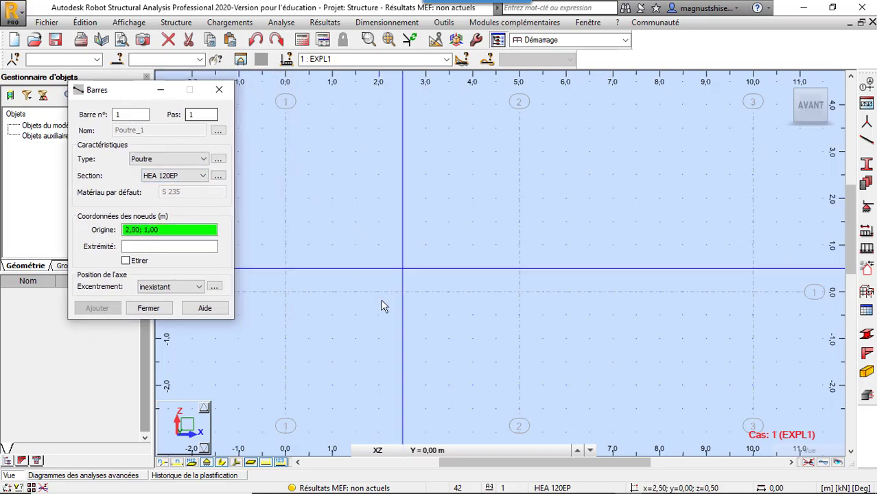
pyautogui.click(286, 293)
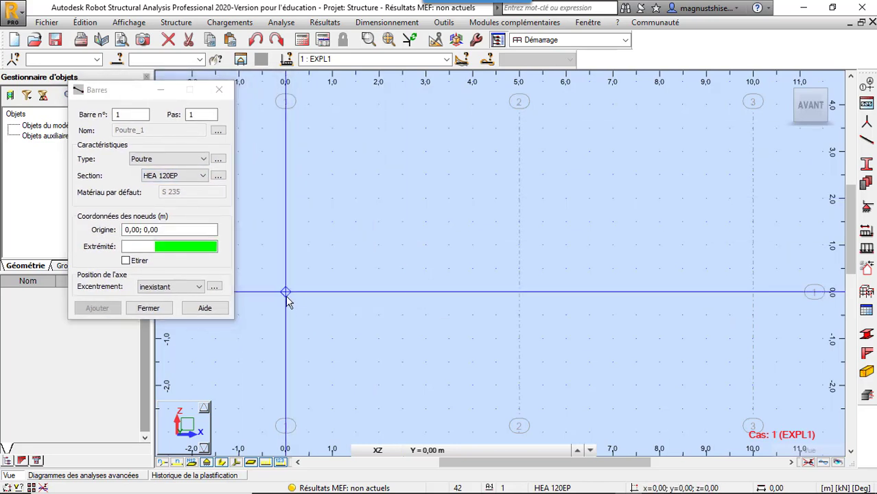
pyautogui.click(519, 292)
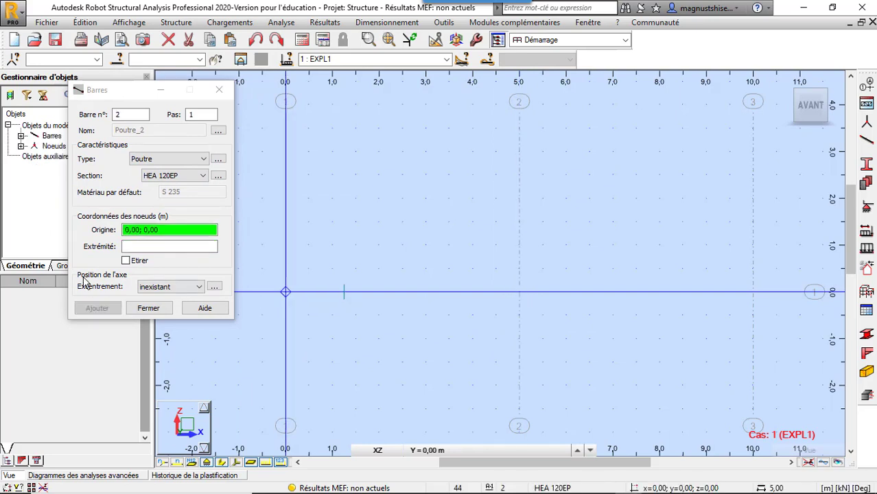
pyautogui.click(126, 261)
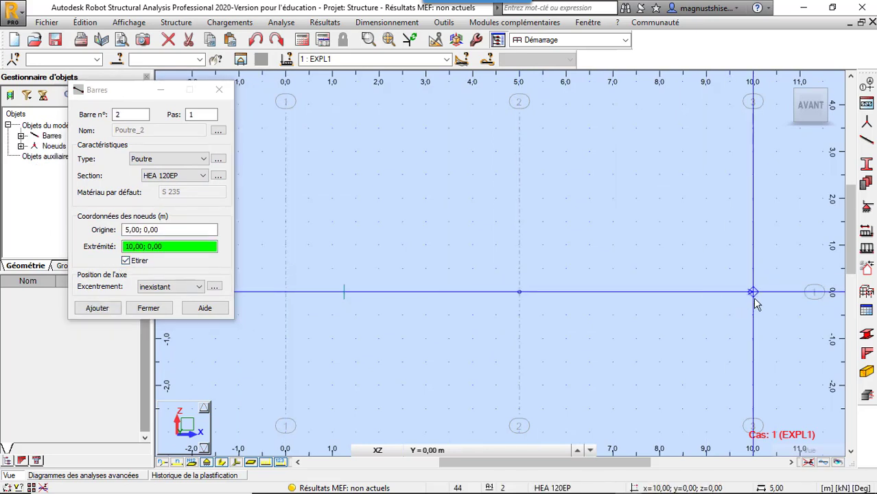
pyautogui.press('Return')
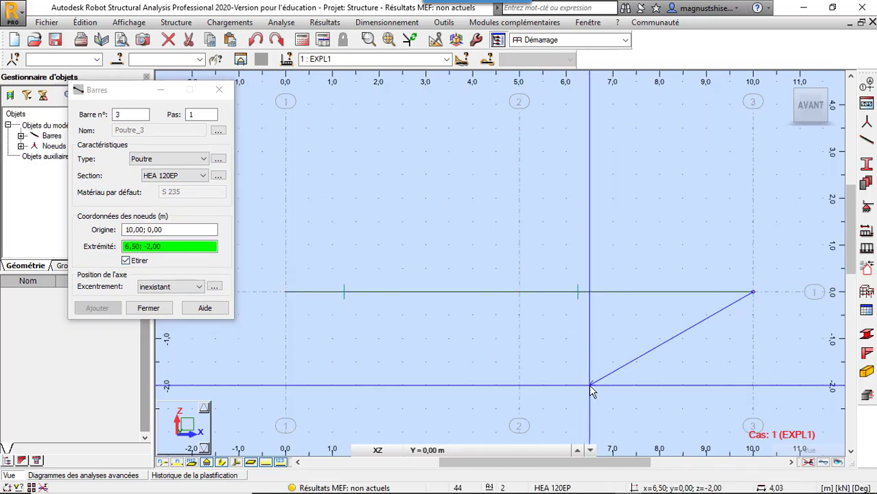
pyautogui.click(219, 90)
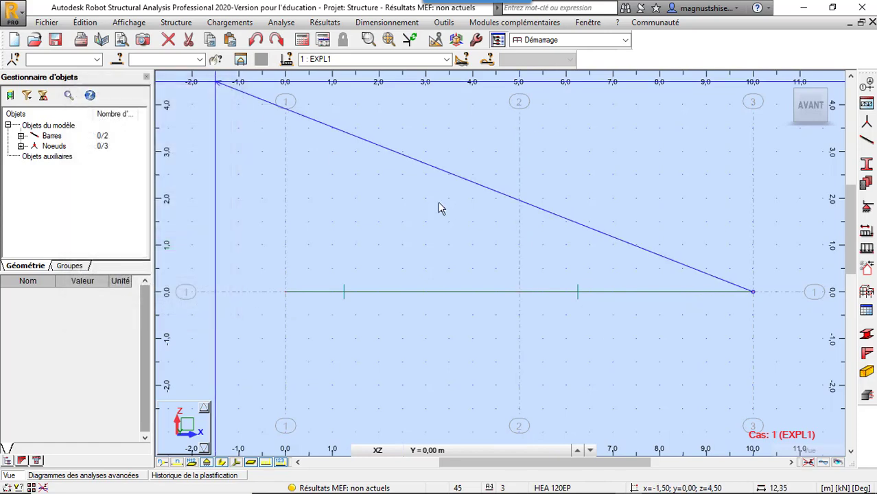
# Step: Assign a Pinned support to the beam's start node at x = 0 and Mobile supports to the nodes at 5 m and 10 m
pyautogui.click(865, 210)
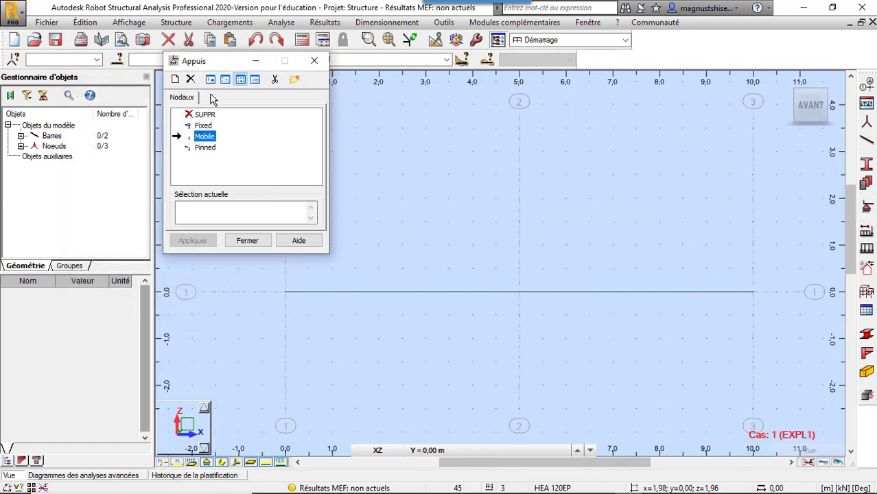
pyautogui.click(206, 147)
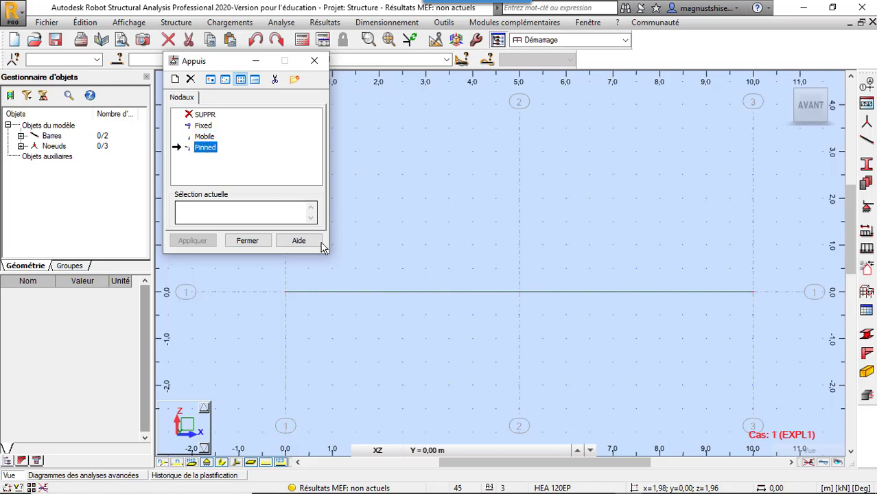
pyautogui.click(285, 292)
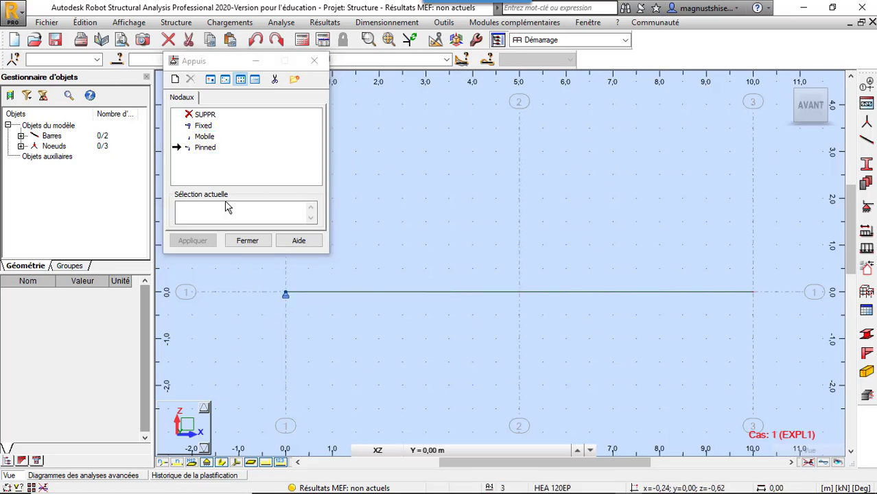
pyautogui.click(205, 137)
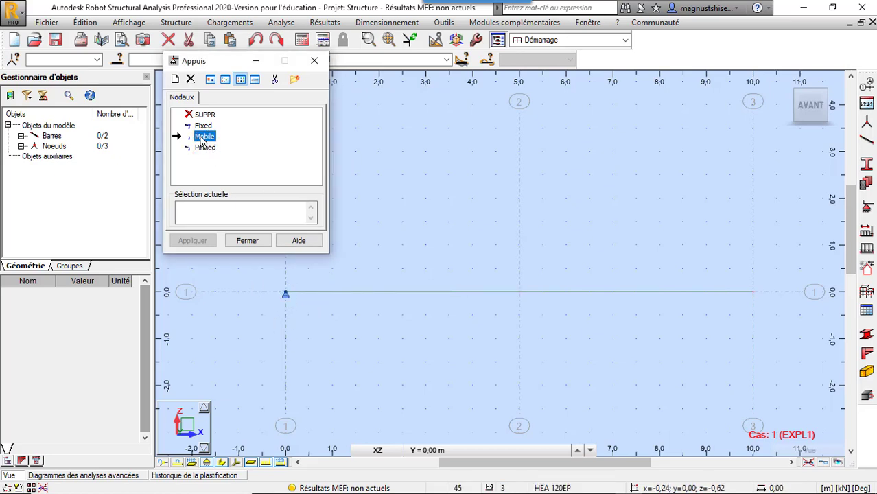
pyautogui.click(520, 293)
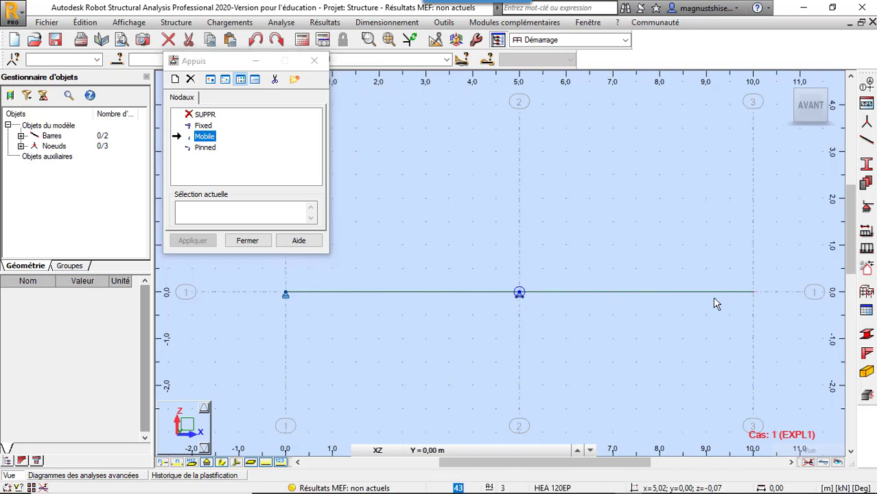
pyautogui.click(752, 293)
pyautogui.click(313, 61)
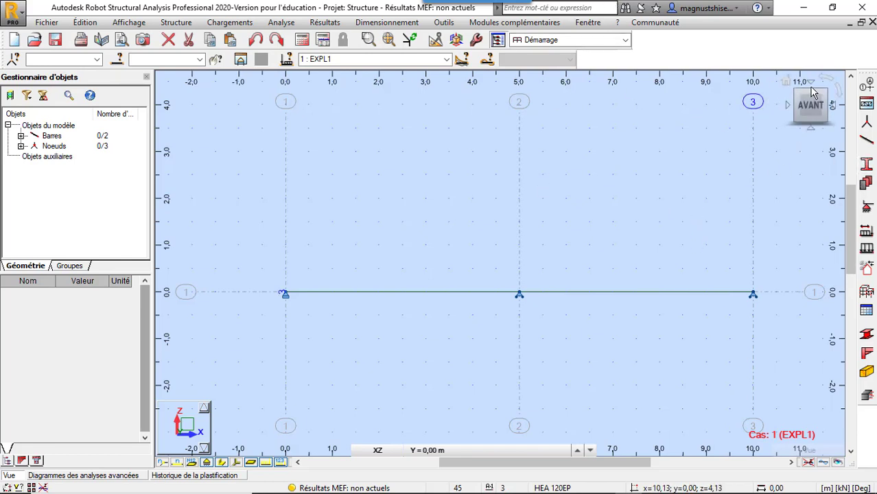
# Step: Apply a uniform bar load of -13.40 kN/m in global Z to both spans in load case EXPL1
pyautogui.click(866, 231)
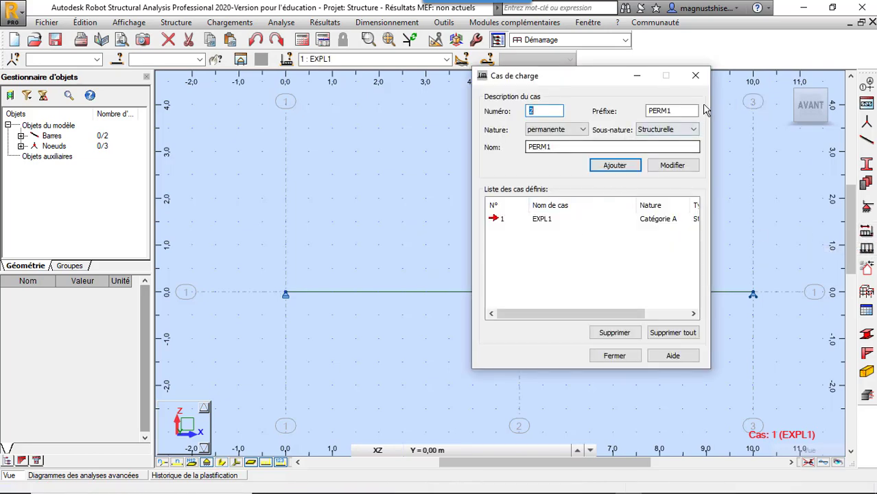
pyautogui.click(703, 78)
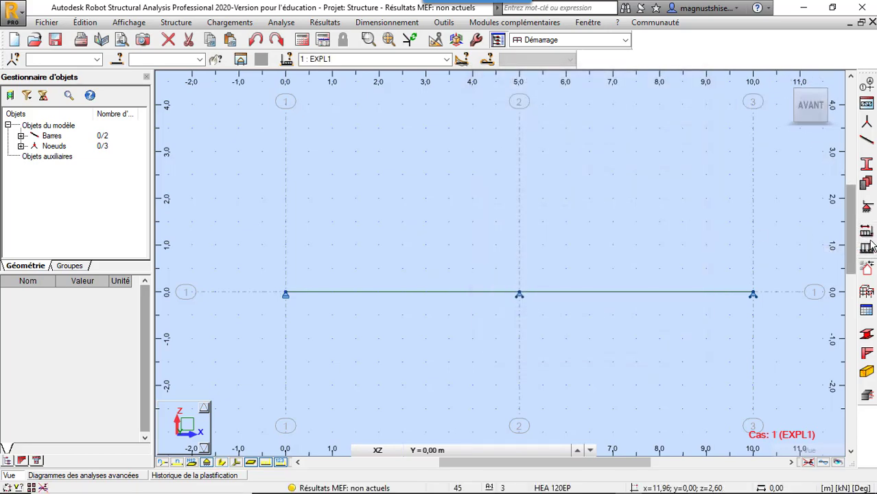
pyautogui.click(866, 248)
pyautogui.click(775, 129)
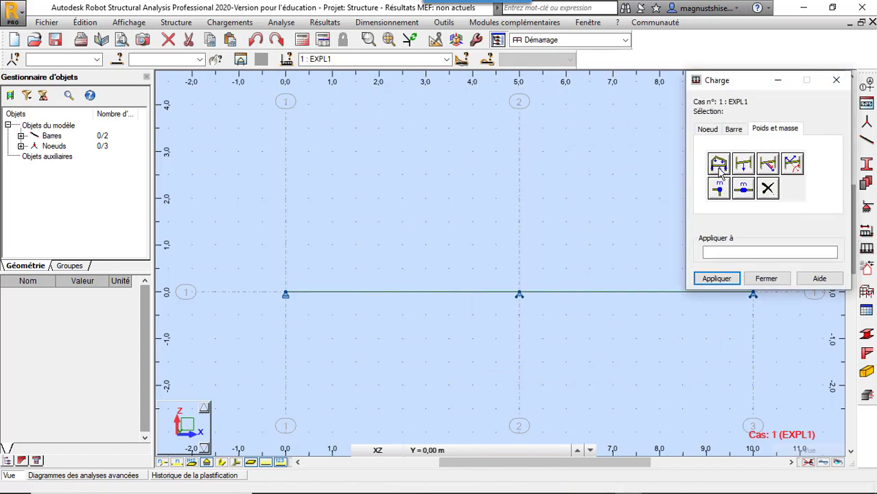
pyautogui.click(733, 129)
pyautogui.click(720, 168)
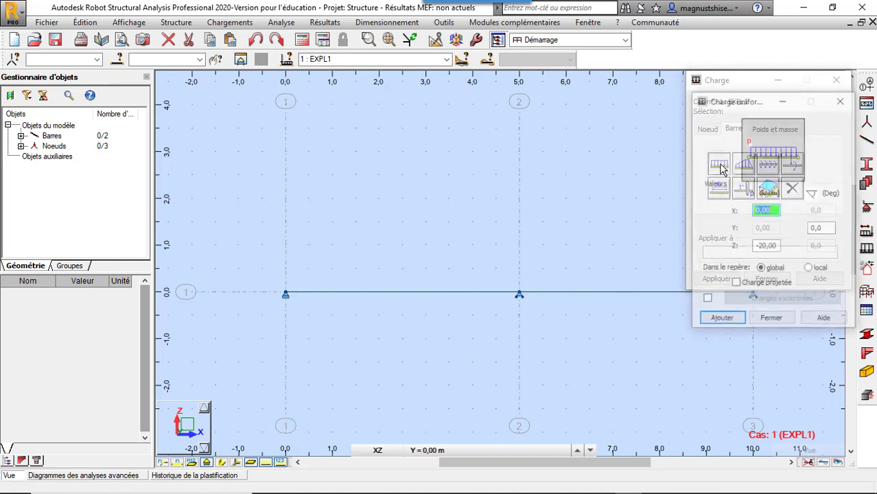
pyautogui.click(778, 246)
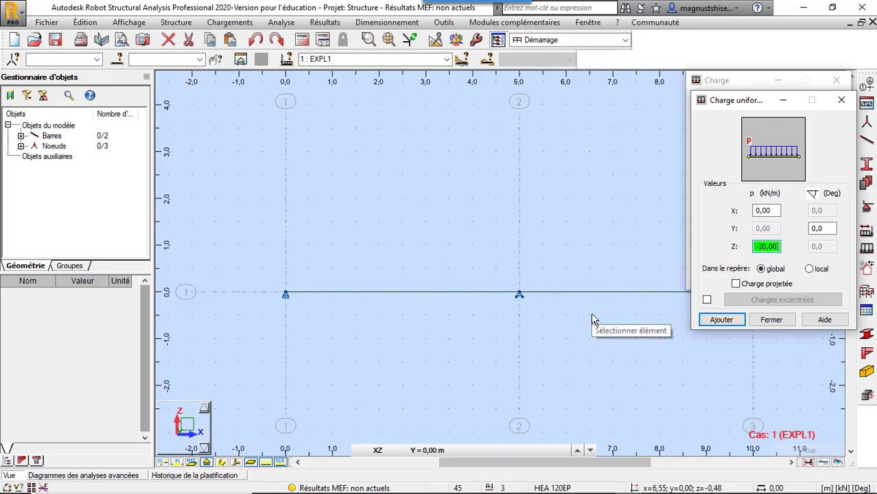
pyautogui.click(722, 321)
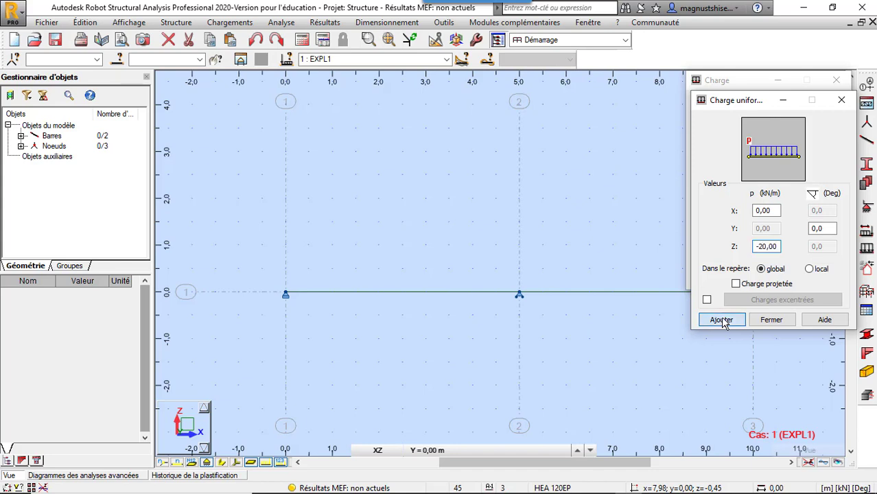
pyautogui.click(475, 295)
pyautogui.click(606, 295)
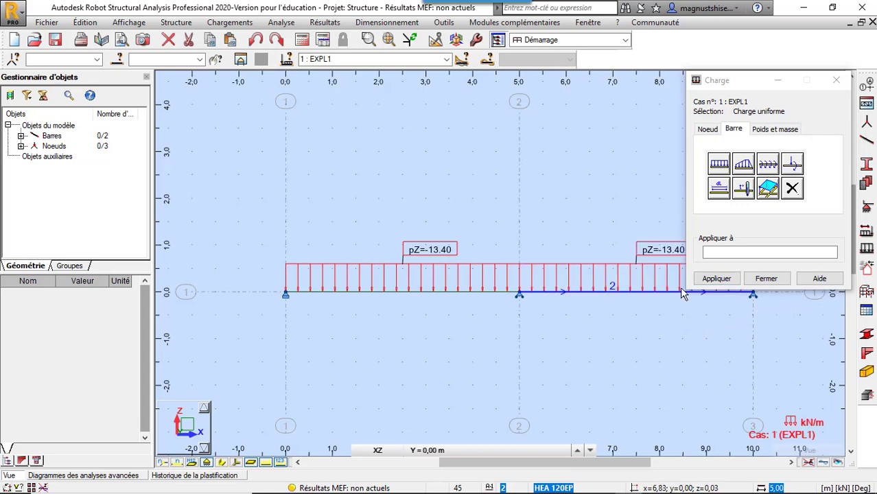
pyautogui.click(766, 279)
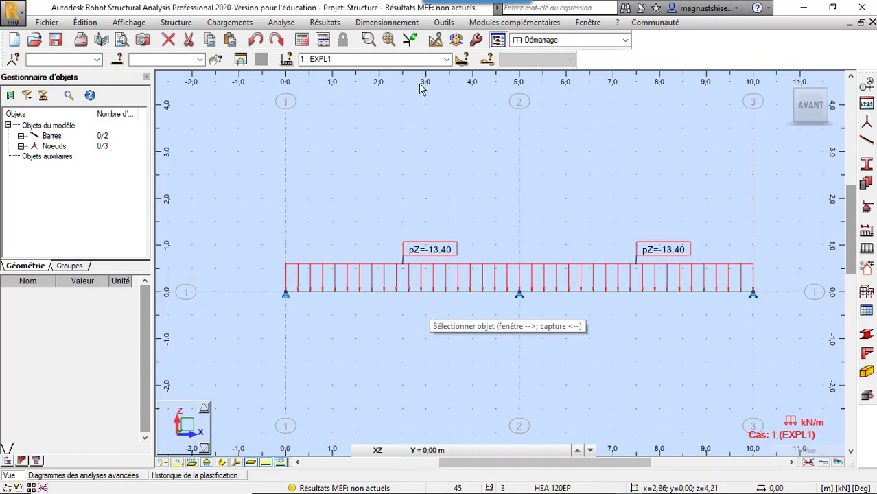
# Step: Toggle the load display for case EXPL1, keeping the load symbols shown and hiding the load value descriptions
pyautogui.click(445, 59)
pyautogui.click(445, 59)
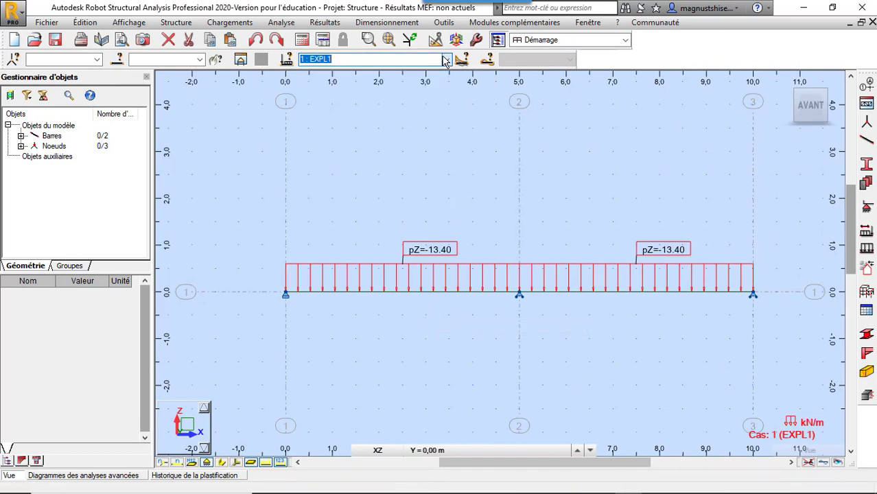
pyautogui.click(267, 463)
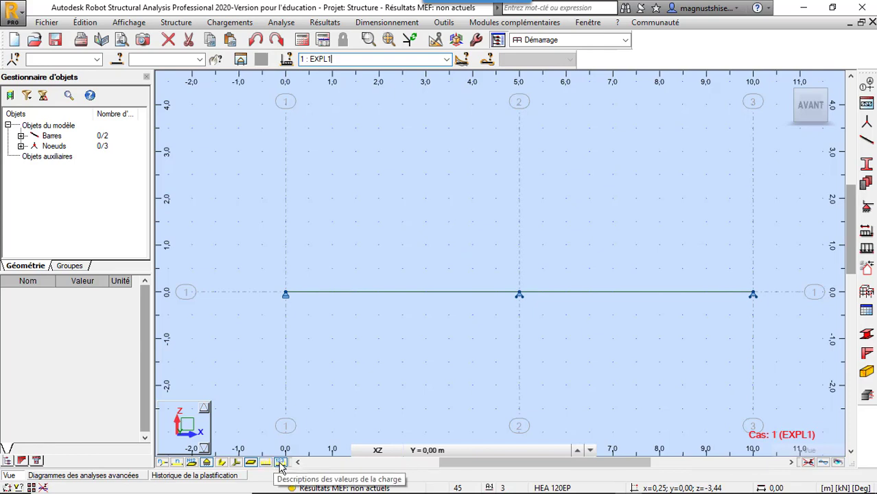
pyautogui.click(266, 462)
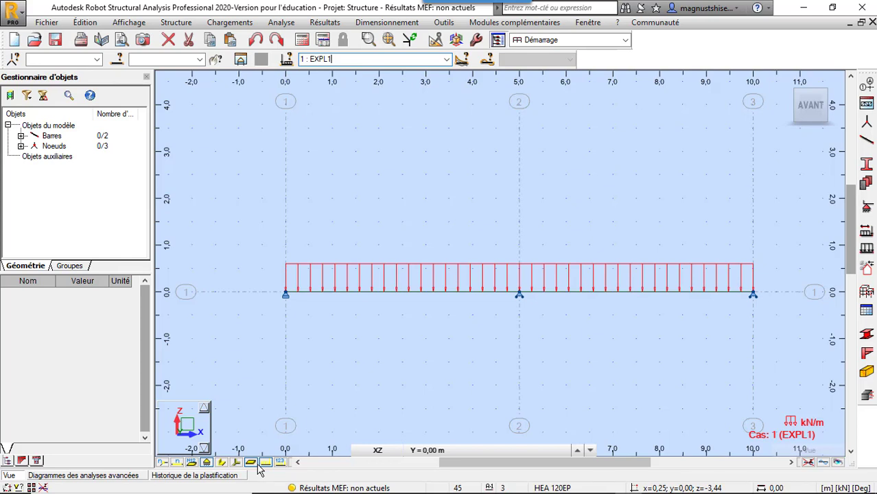
pyautogui.click(280, 463)
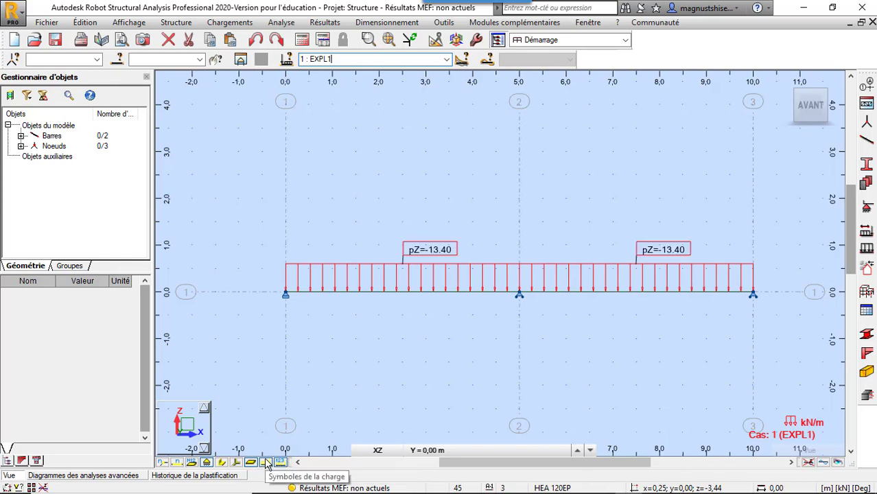
pyautogui.click(279, 463)
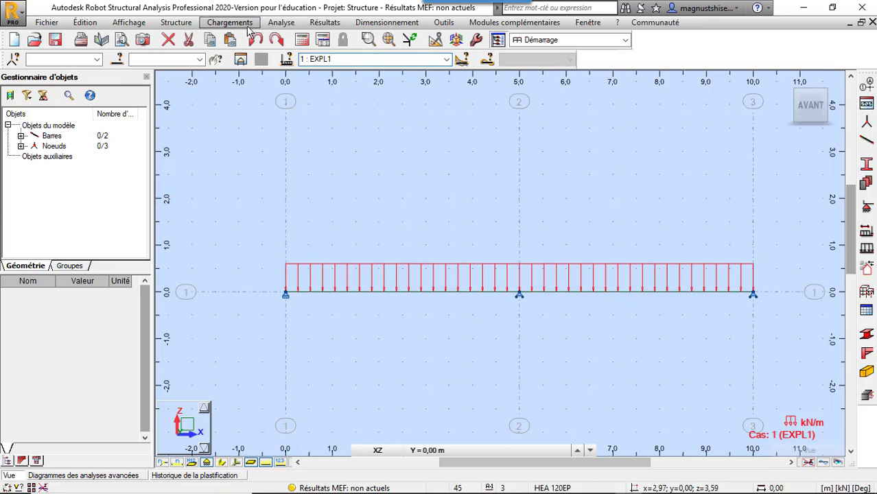
# Step: Review the static analysis settings of case EXPL1, including the P-Delta option and the incremental non-linear method parameters
pyautogui.click(287, 23)
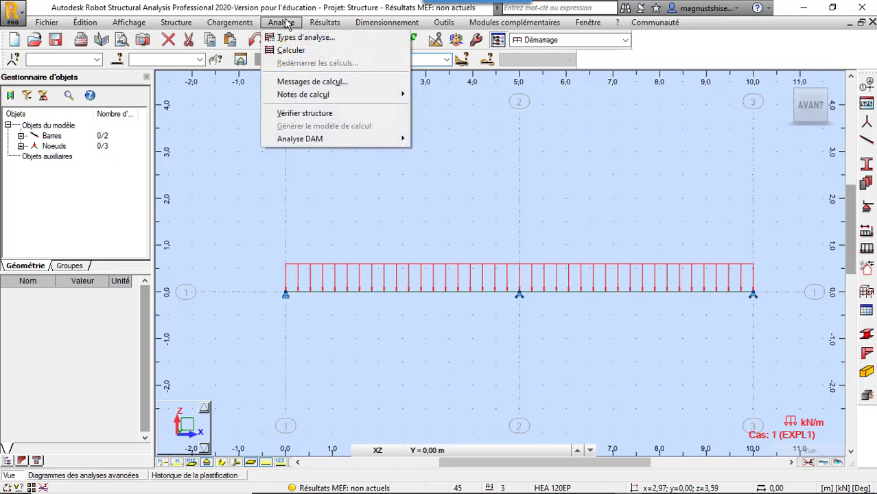
pyautogui.click(304, 37)
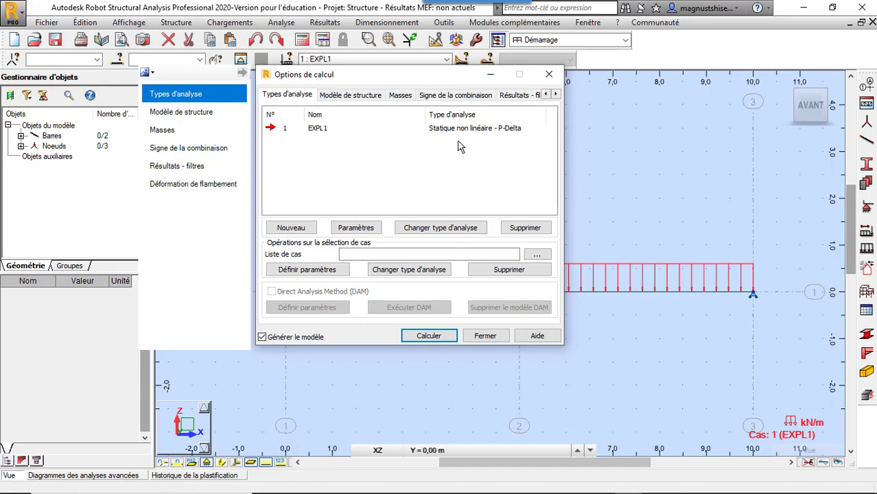
pyautogui.click(357, 229)
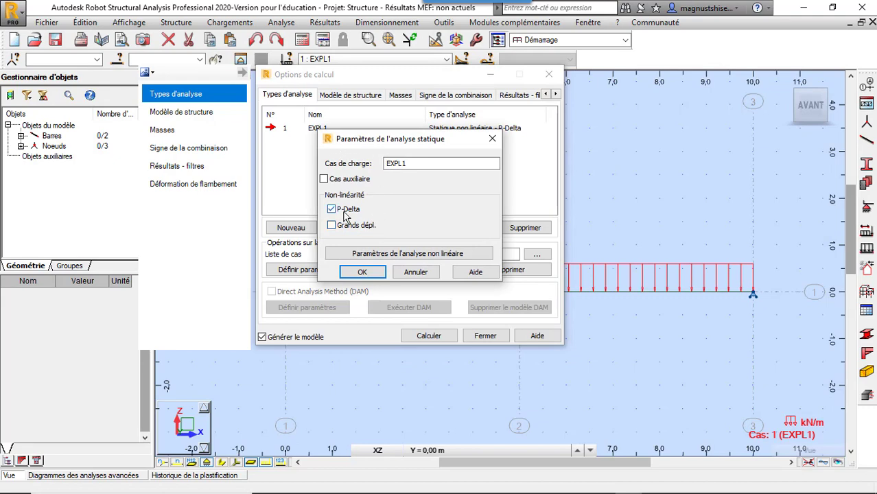
pyautogui.click(415, 254)
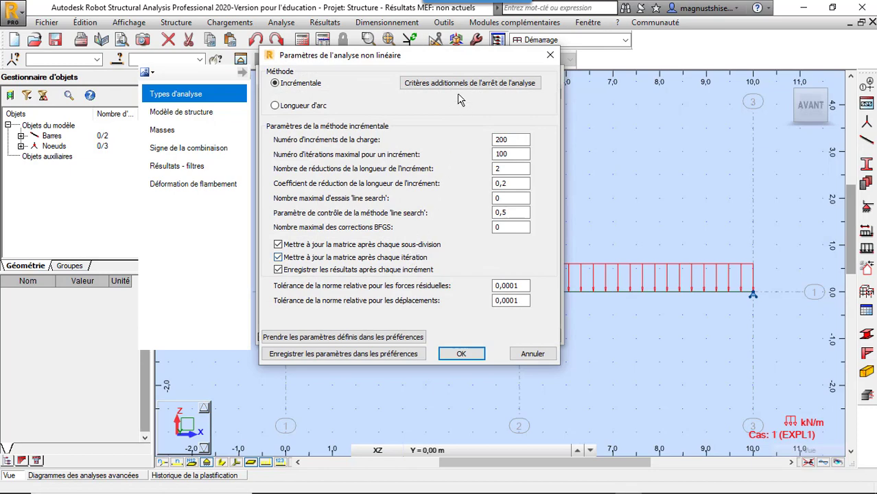
pyautogui.click(461, 354)
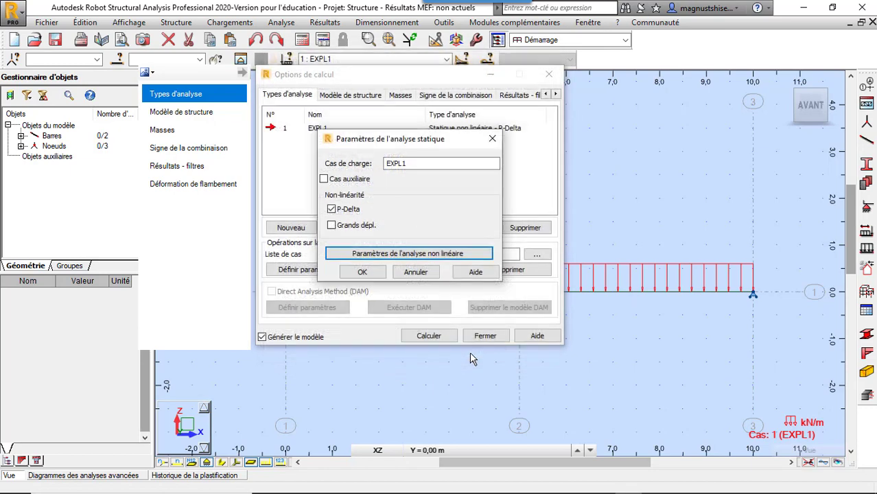
pyautogui.click(365, 272)
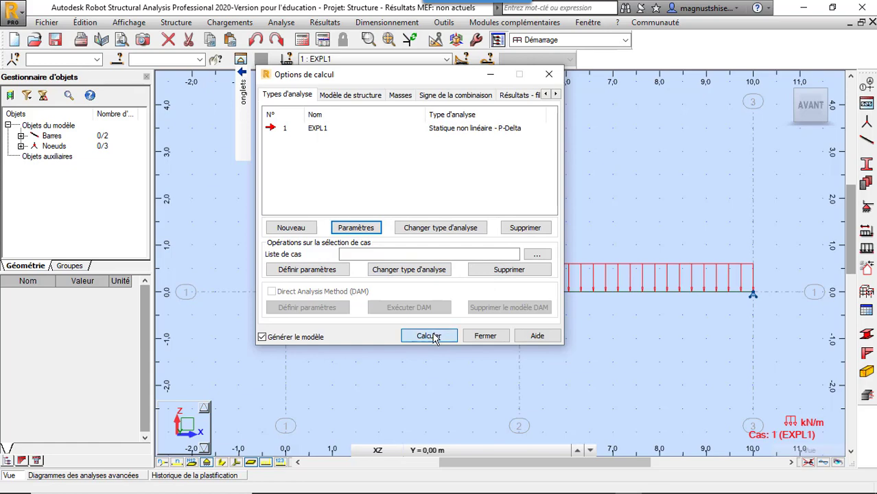
# Step: Run the non-linear calculation, choose to continue when asked, and close the calculation messages
pyautogui.click(430, 336)
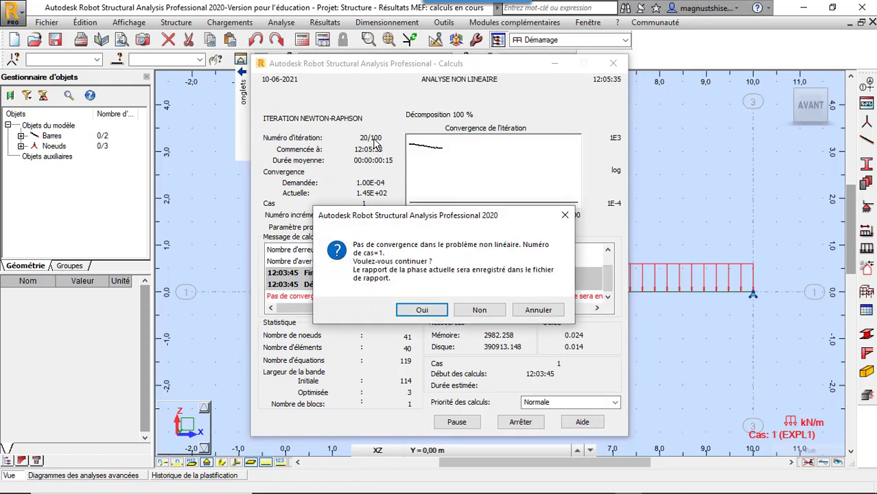
pyautogui.press('Return')
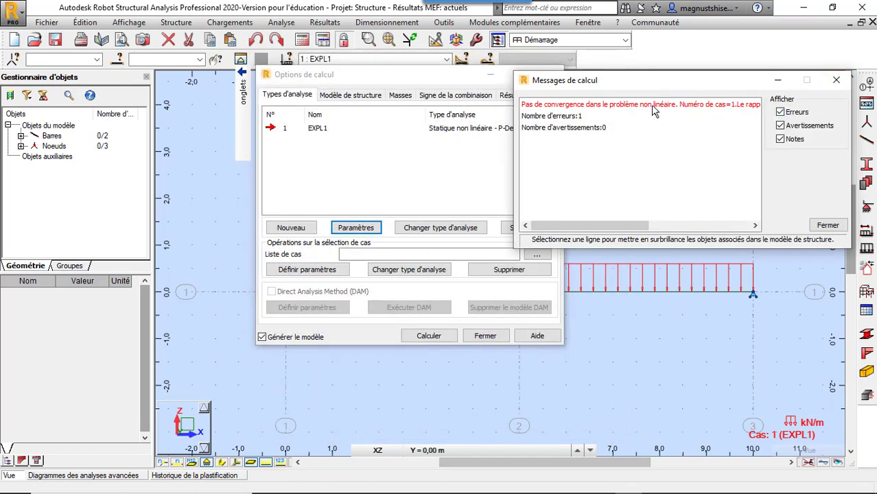
pyautogui.moveTo(620, 227); pyautogui.dragTo(588, 228)
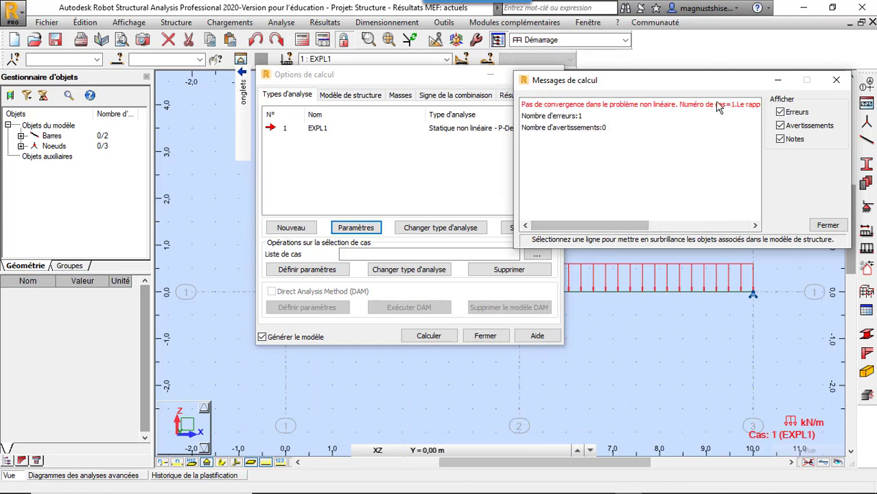
pyautogui.click(835, 79)
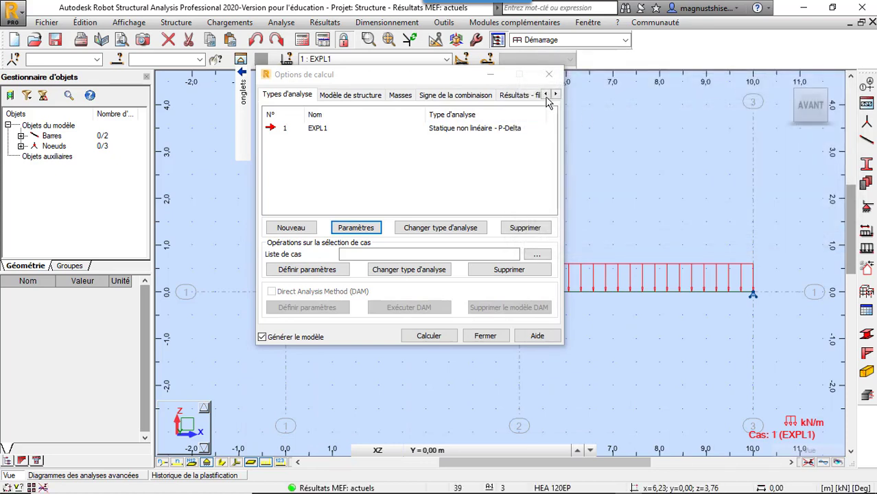
# Step: Close the calculation options dialog and the old advanced analysis diagram and plastification history windows
pyautogui.click(548, 74)
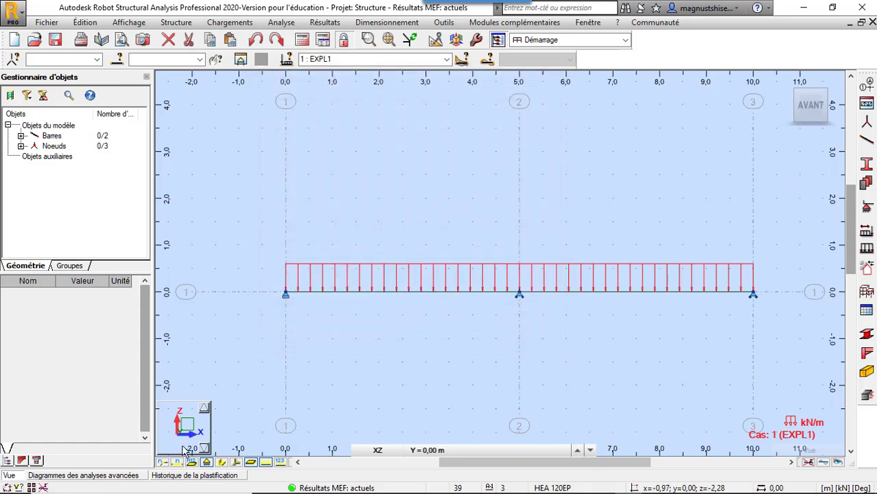
pyautogui.click(136, 475)
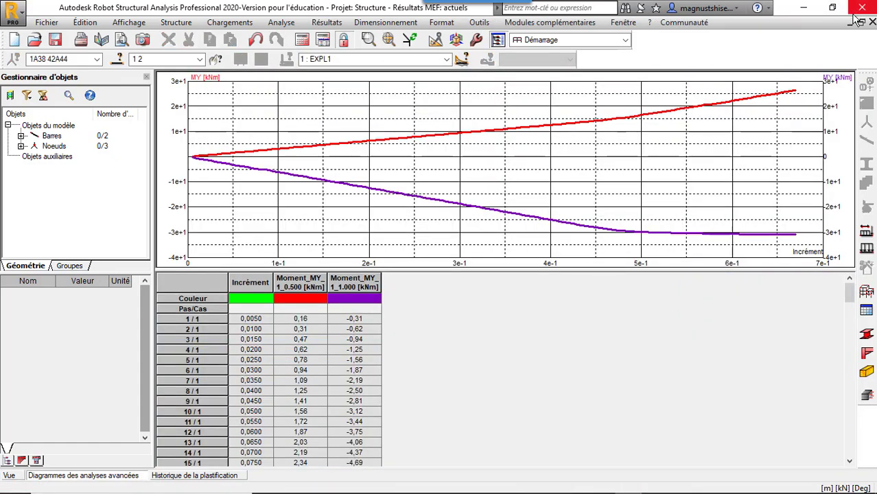
pyautogui.click(192, 476)
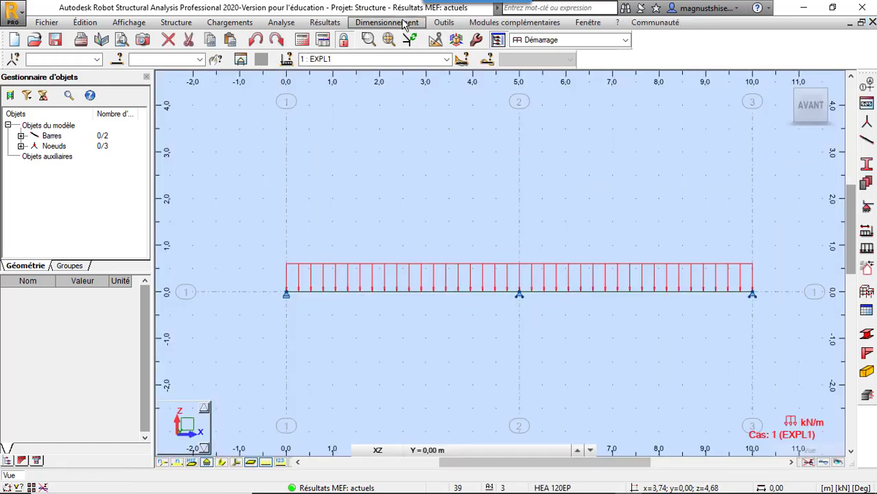
# Step: Open the advanced analysis diagrams definition and delete the existing functions Incrément, Moment_MY_1_0.500 and Moment_MY_1_1.000
pyautogui.click(335, 25)
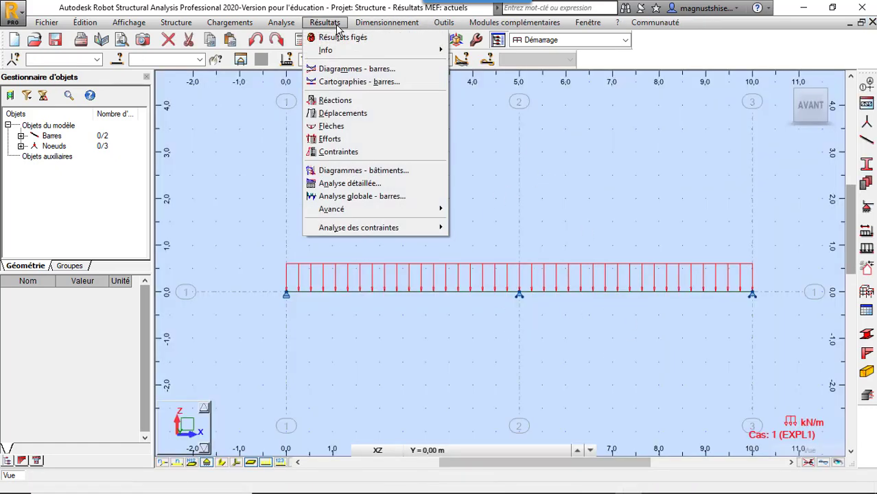
pyautogui.moveTo(391, 210)
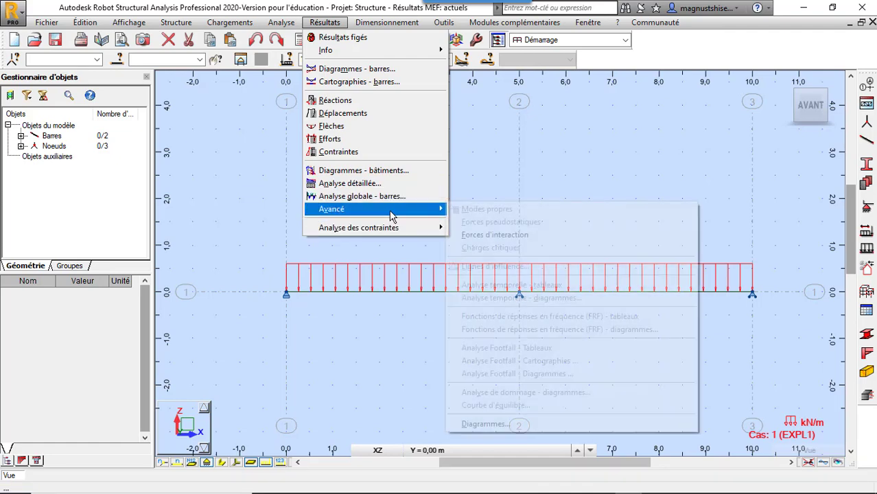
pyautogui.click(580, 424)
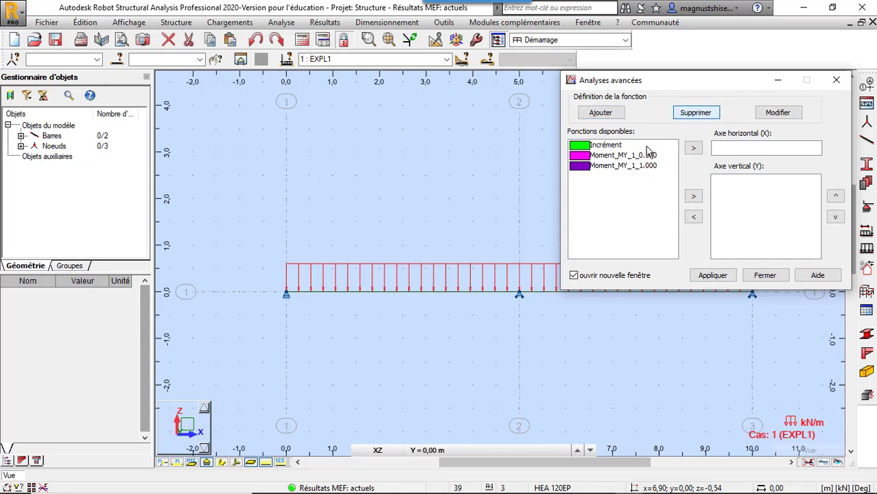
pyautogui.click(606, 144)
pyautogui.click(704, 117)
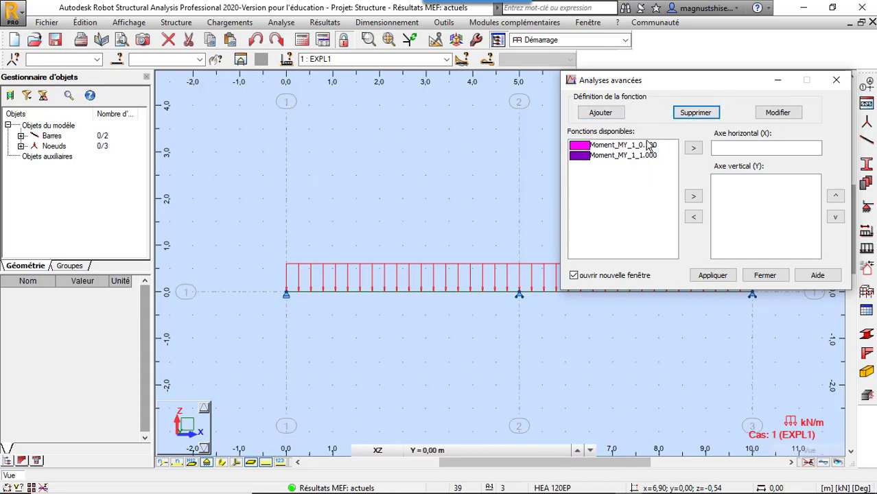
pyautogui.click(645, 146)
pyautogui.click(699, 117)
pyautogui.click(644, 146)
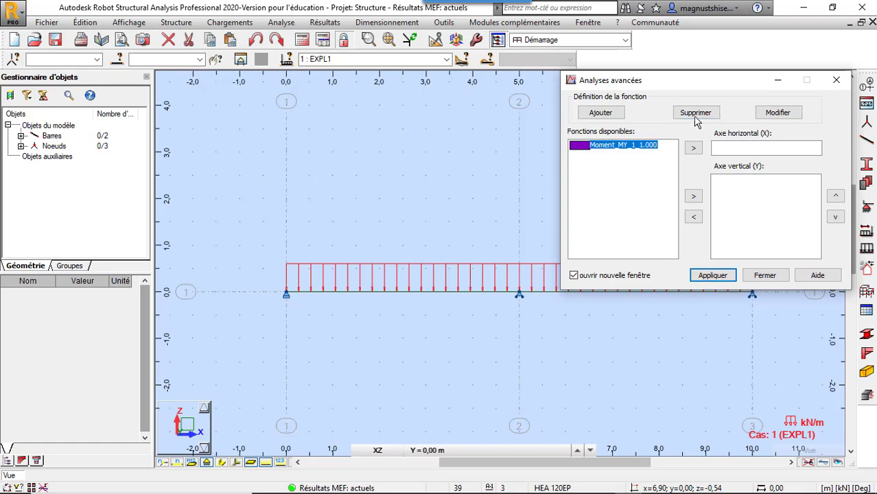
pyautogui.click(696, 116)
# Step: Add a new diagram function of type Incrément (temps) with the Incrément quantity enabled
pyautogui.click(597, 113)
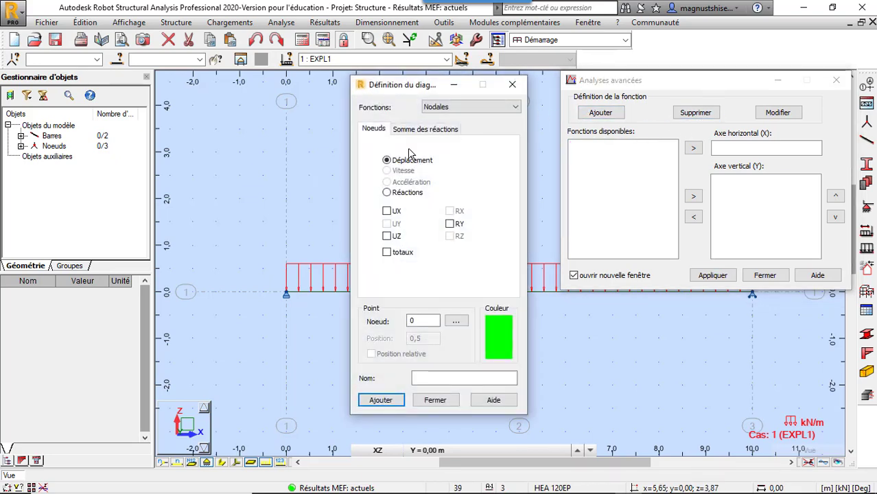
pyautogui.click(454, 108)
pyautogui.click(472, 136)
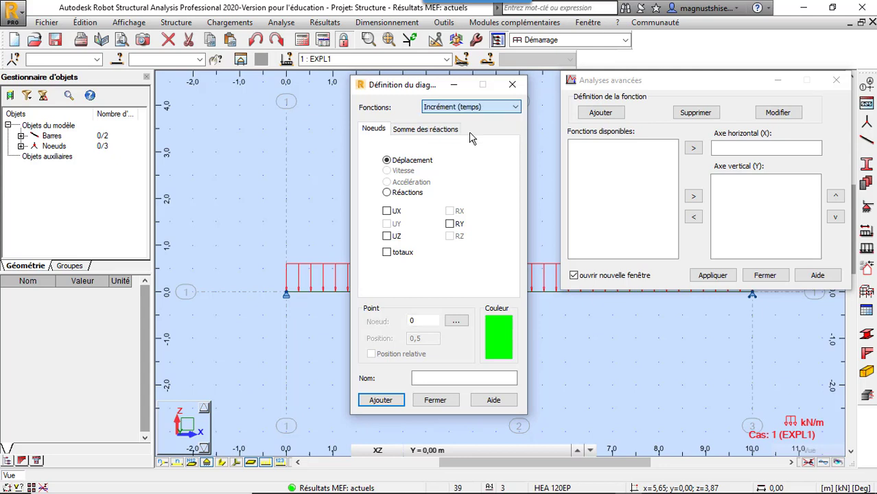
pyautogui.click(386, 166)
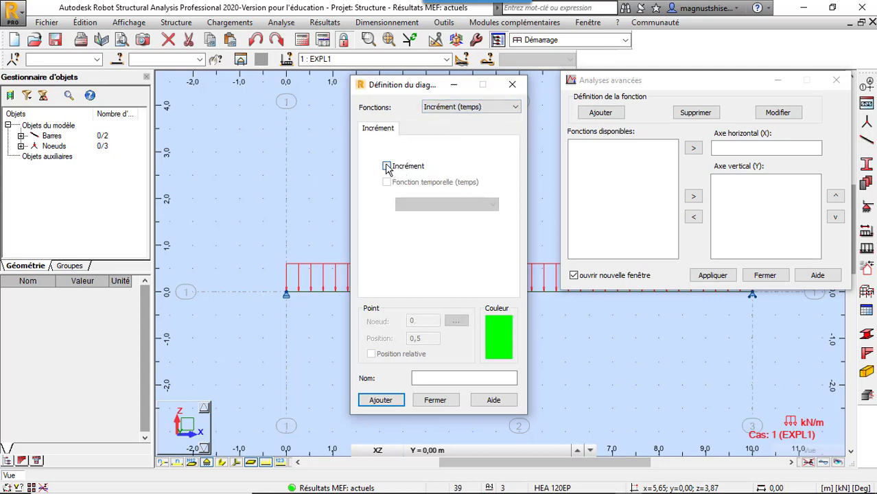
pyautogui.click(381, 400)
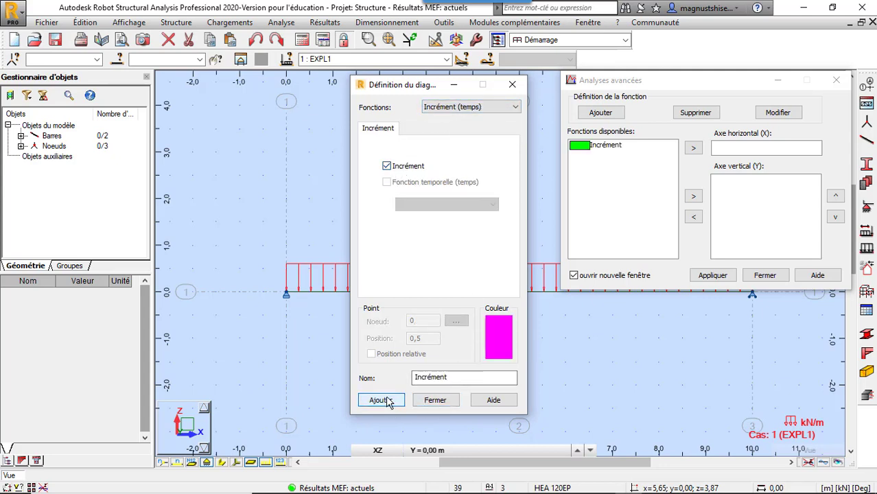
# Step: Add a Barres - poutres function for moment My on bar 1 at relative position 0,5
pyautogui.click(446, 108)
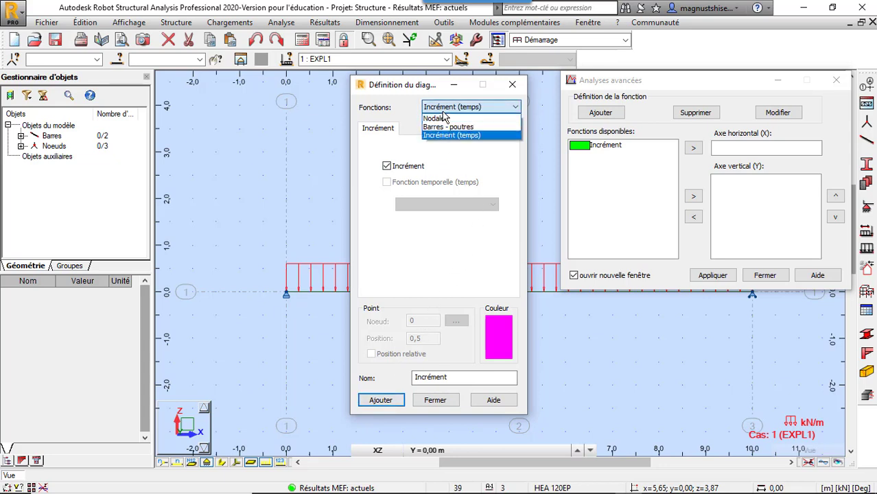
pyautogui.click(453, 127)
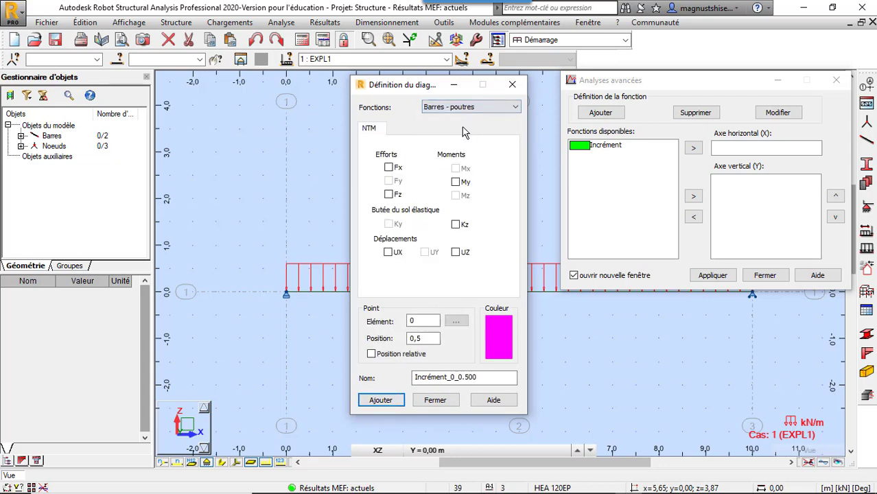
pyautogui.click(456, 182)
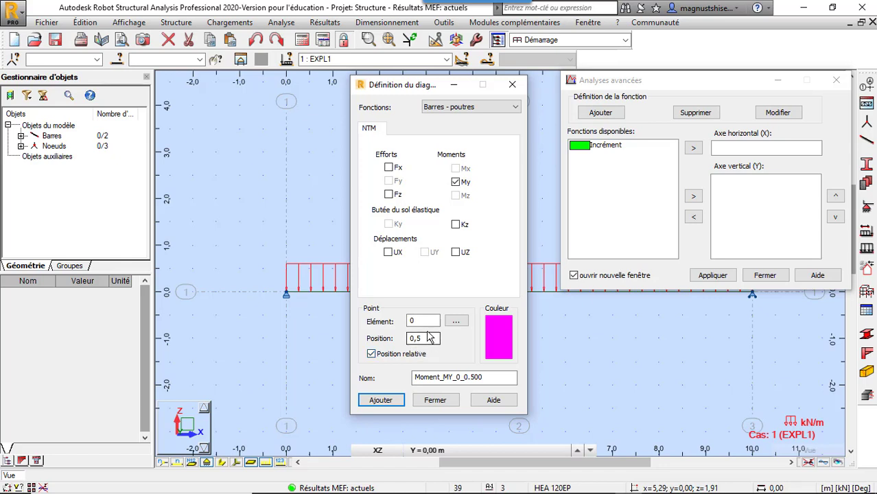
pyautogui.doubleClick(415, 320)
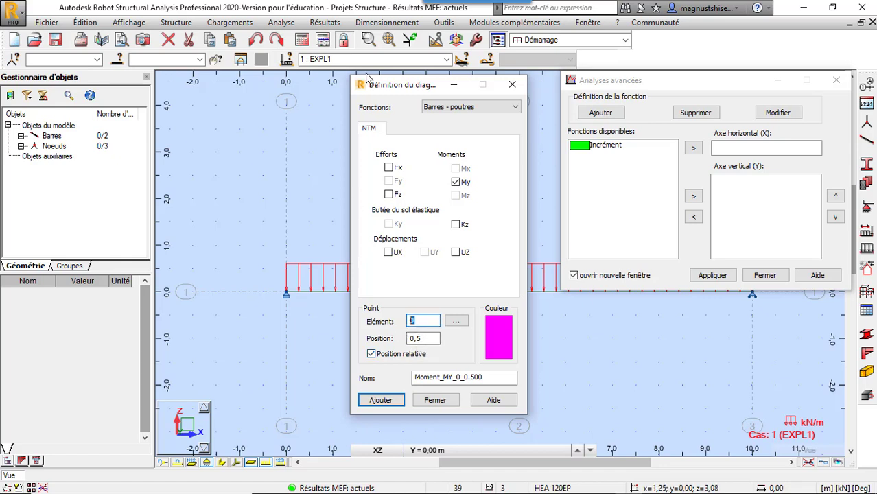
pyautogui.moveTo(384, 85); pyautogui.dragTo(221, 70)
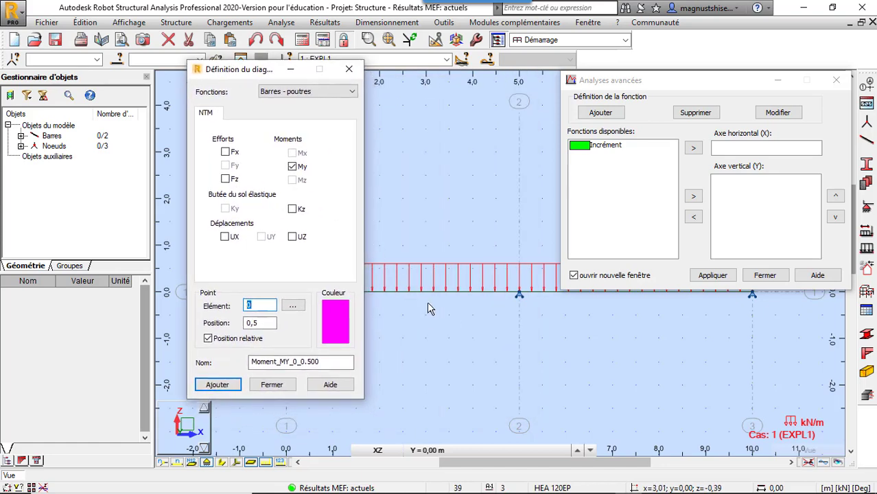
pyautogui.click(547, 295)
pyautogui.click(218, 385)
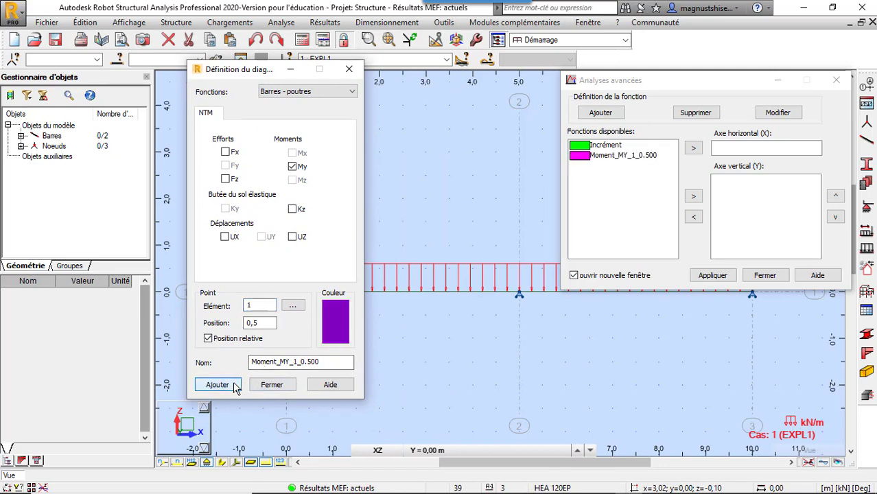
# Step: Add a second My moment function for bar 1 at relative position 1 and finish defining functions
pyautogui.doubleClick(257, 323)
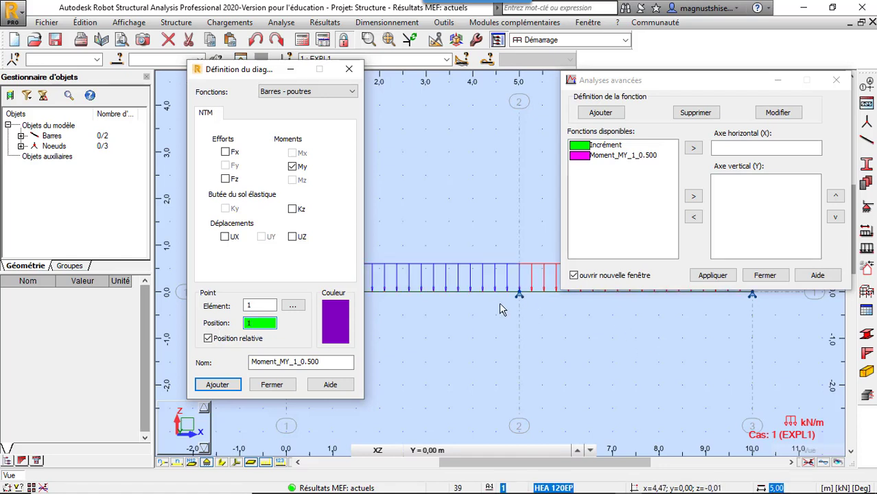
pyautogui.click(223, 387)
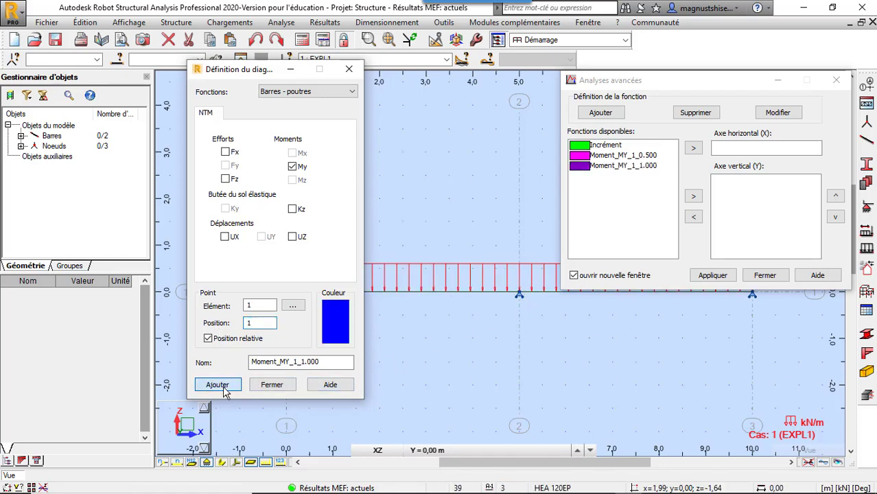
pyautogui.click(275, 386)
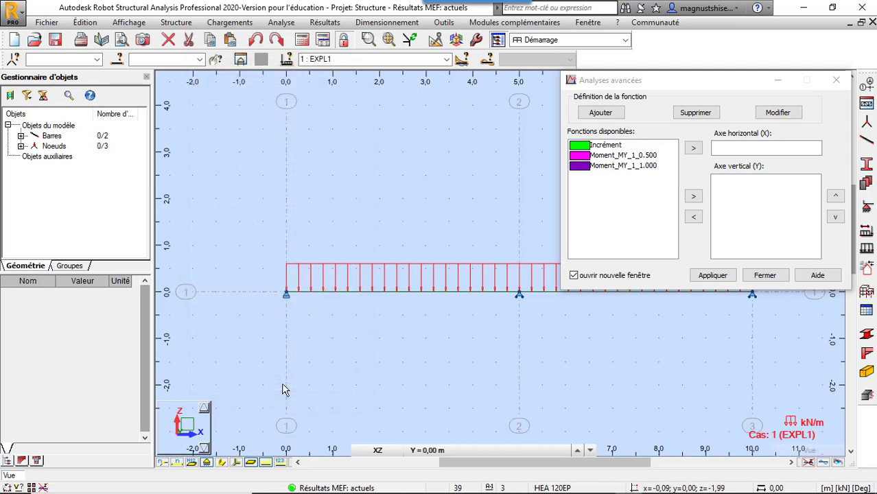
# Step: Plot Moment_MY_1_0.500 and Moment_MY_1_1.000 on the vertical axis against Incrément on the horizontal axis in a new window
pyautogui.click(583, 146)
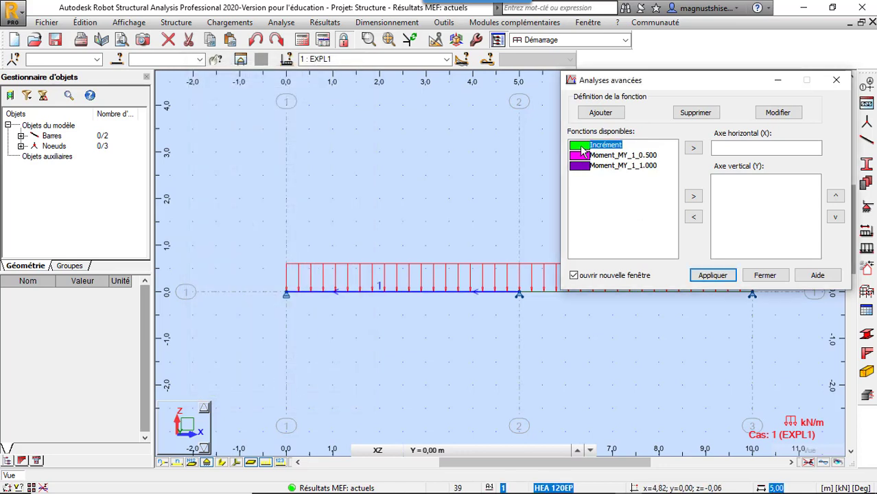
pyautogui.click(693, 148)
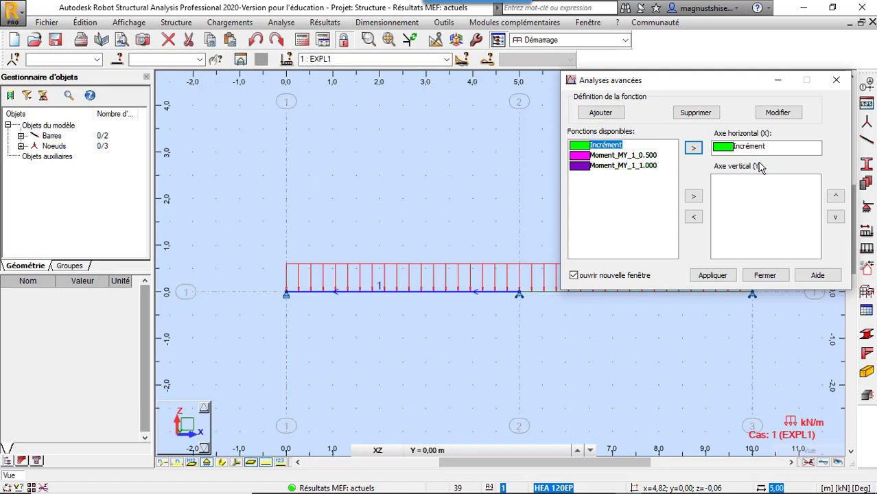
pyautogui.click(632, 158)
pyautogui.click(693, 196)
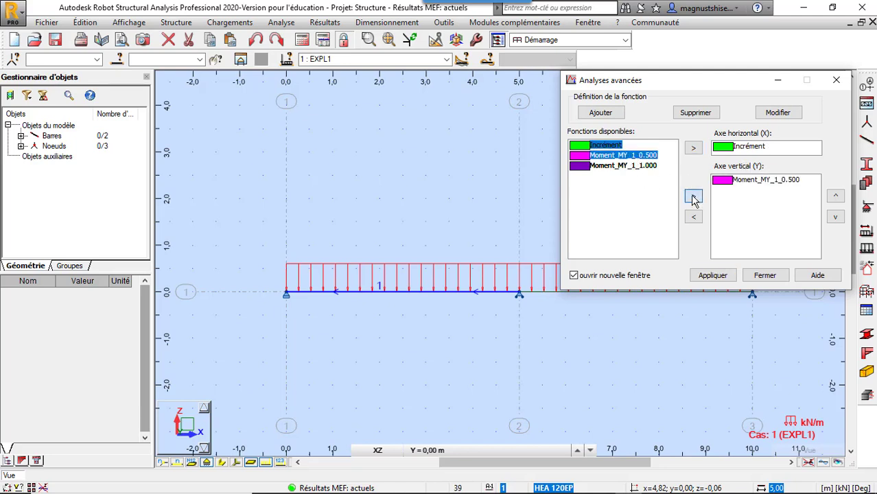
pyautogui.click(605, 168)
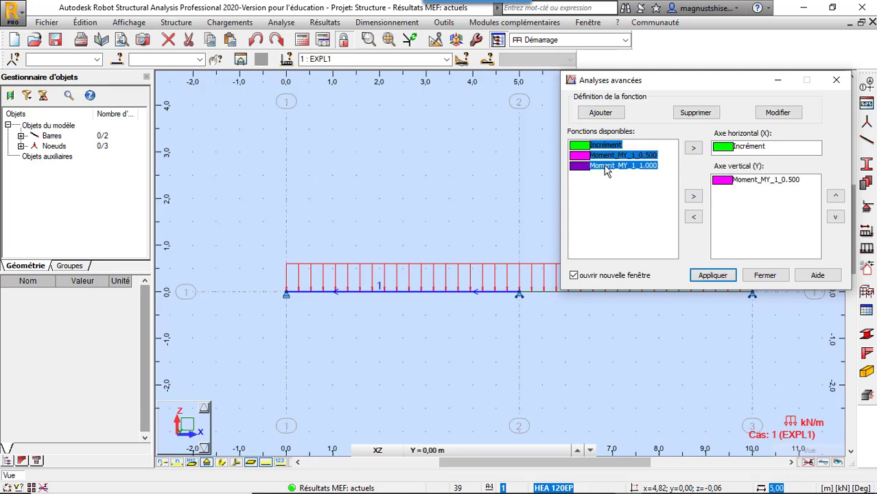
pyautogui.click(693, 196)
pyautogui.click(707, 276)
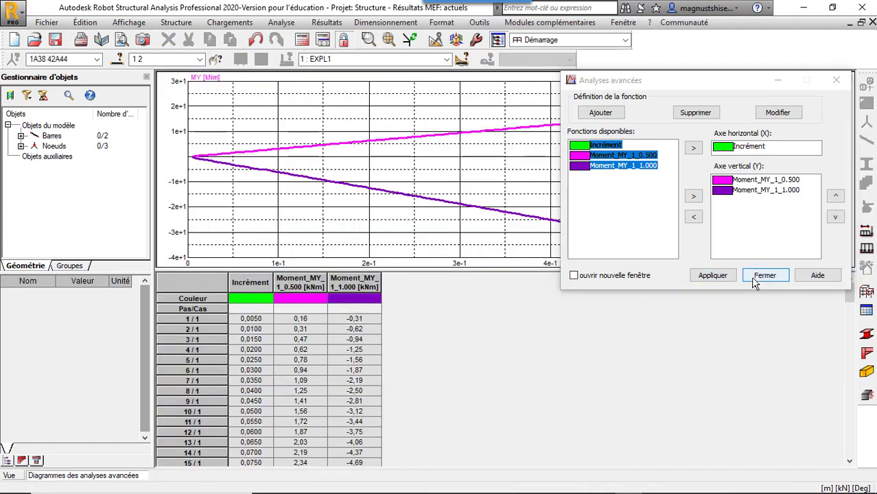
pyautogui.click(764, 276)
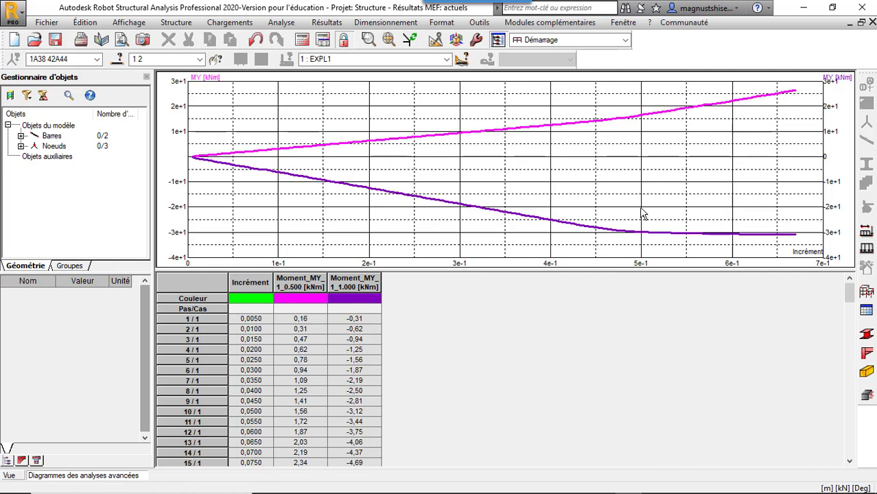
# Step: Return to the model view and open the complete Historique de la plastification results table
pyautogui.click(12, 476)
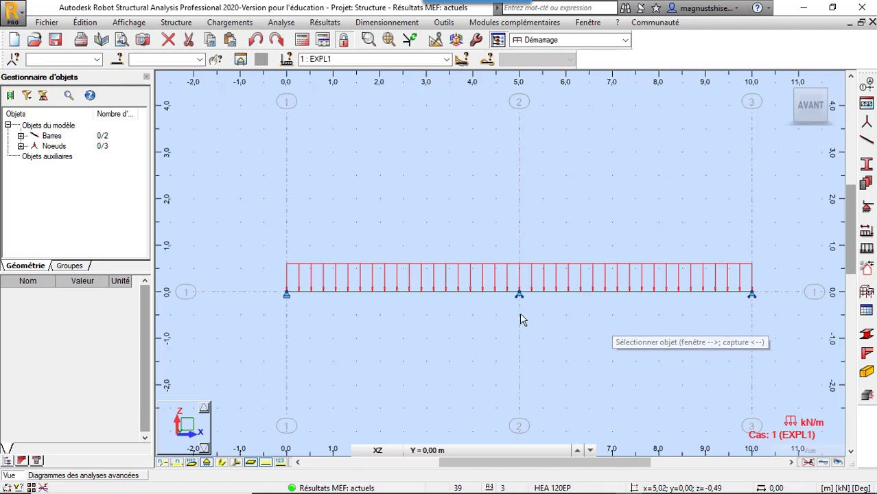
pyautogui.rightClick(360, 161)
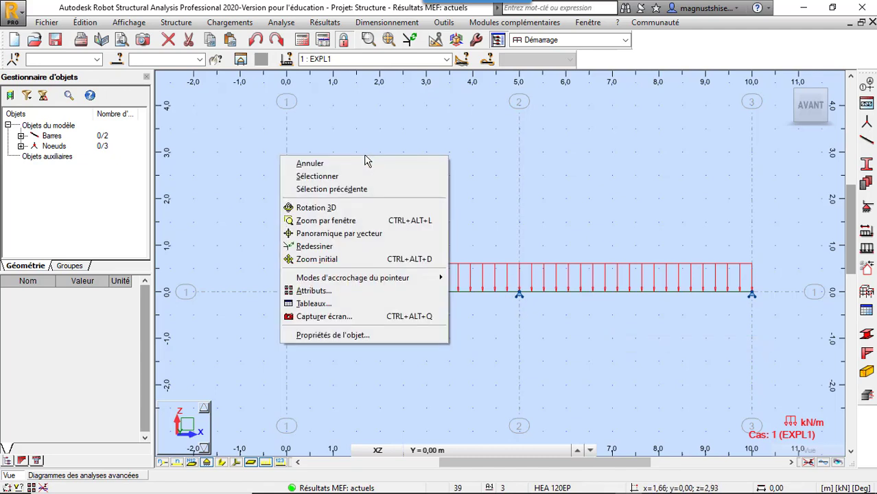
pyautogui.click(377, 303)
pyautogui.scroll(-6, 462, 226)
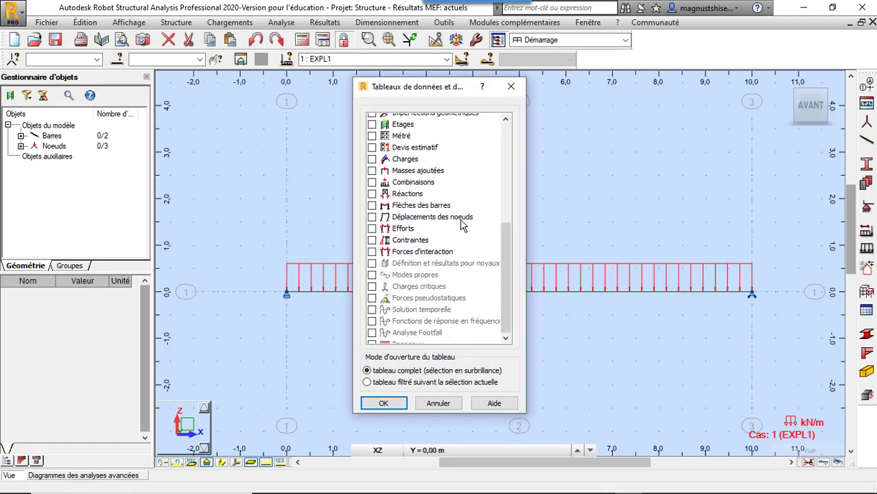
pyautogui.click(372, 327)
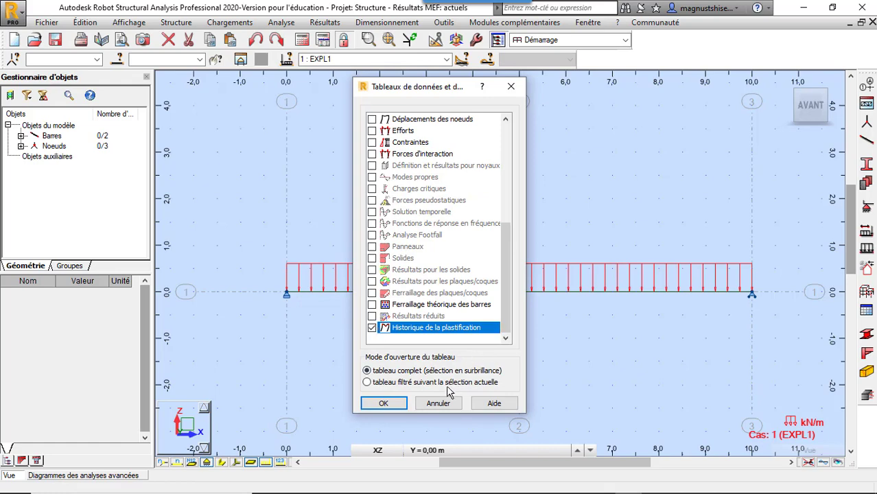
pyautogui.click(388, 406)
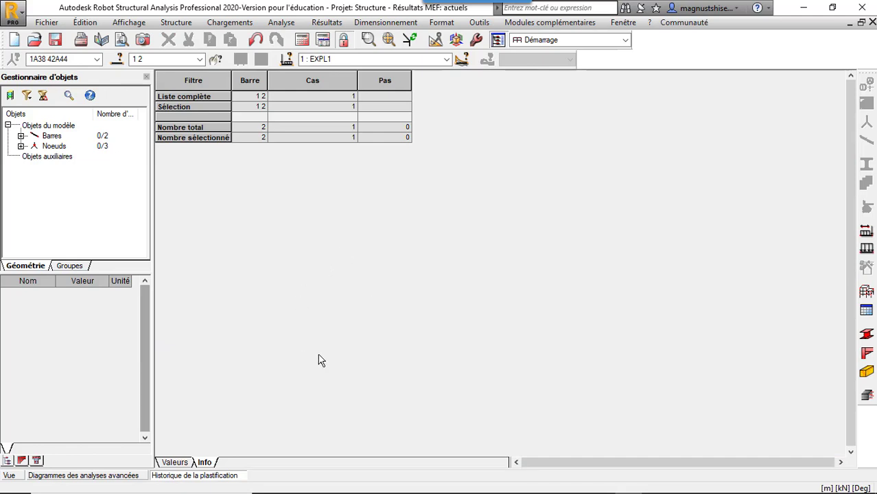
# Step: Examine the plastification history values with the Coef.char. column widened, and return to the model view
pyautogui.click(180, 464)
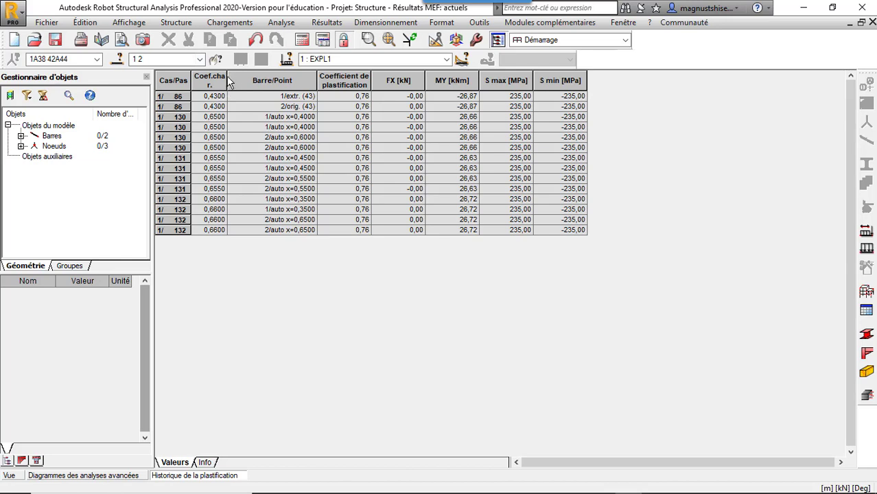
pyautogui.moveTo(229, 82); pyautogui.dragTo(235, 82)
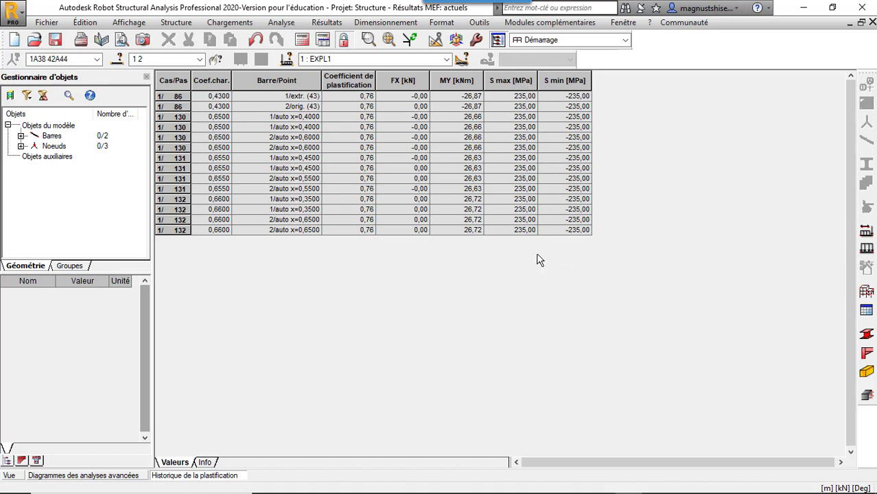
pyautogui.click(10, 476)
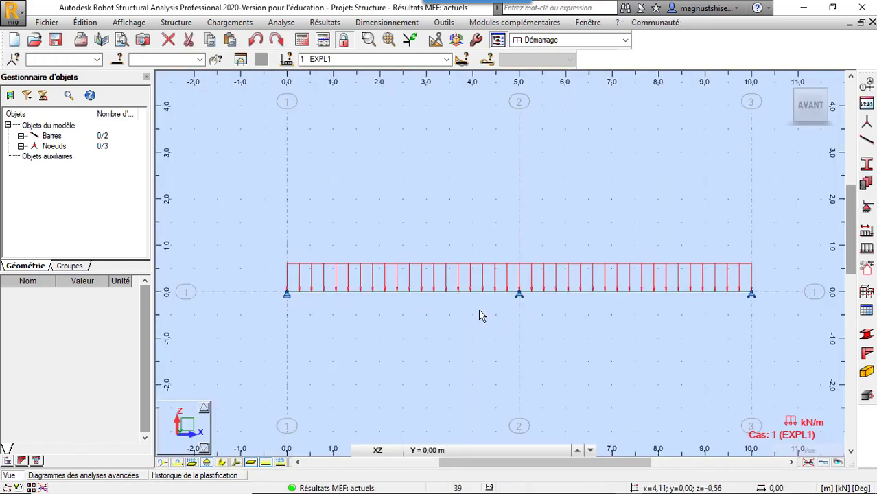
# Step: Change the material of bar 1, the beam's first span, to S 355 and accept the modification of the structure data
pyautogui.click(487, 293)
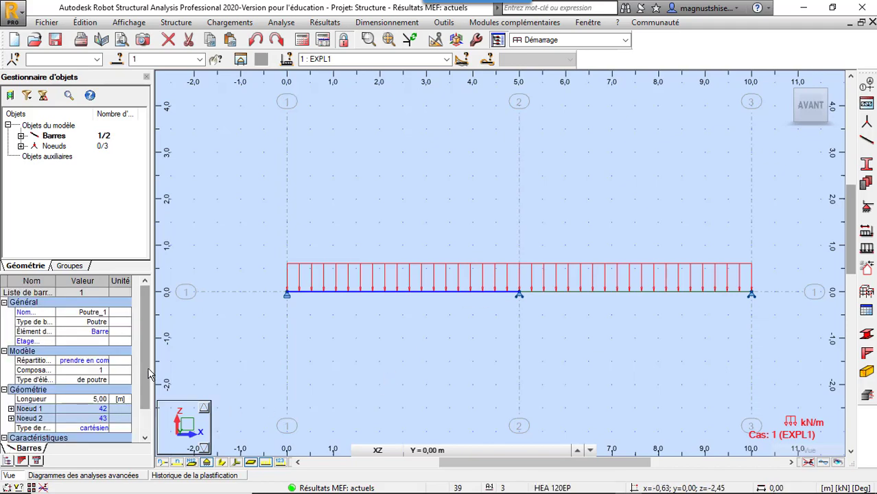
pyautogui.moveTo(146, 376); pyautogui.dragTo(154, 427)
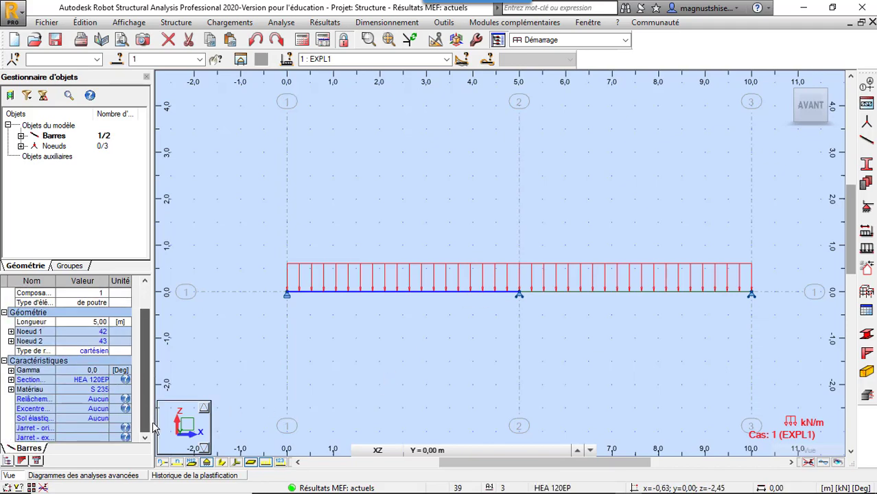
pyautogui.click(112, 389)
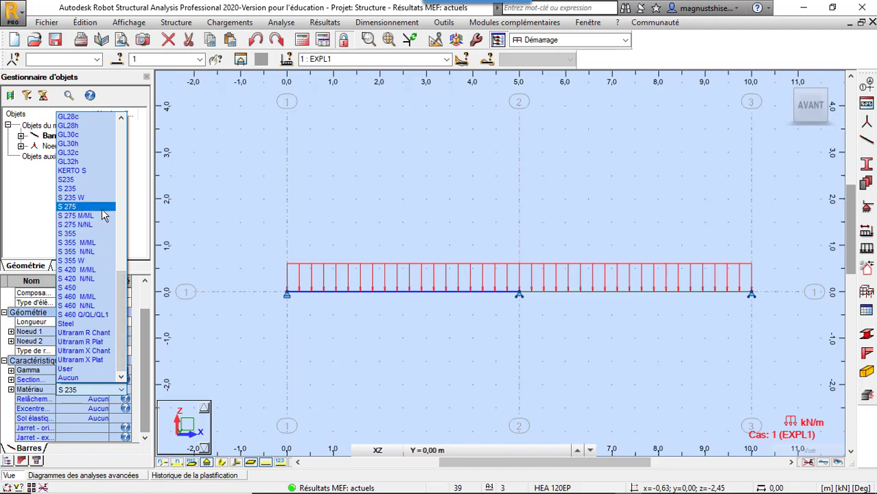
pyautogui.click(100, 234)
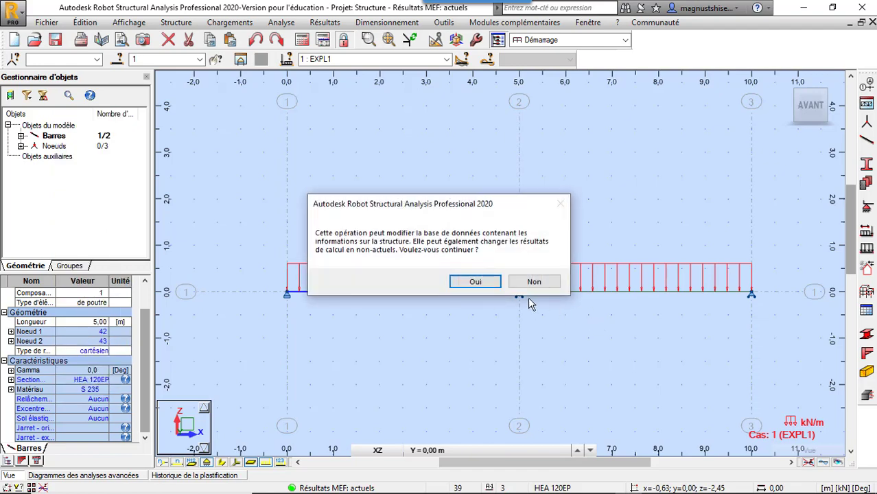
pyautogui.click(479, 289)
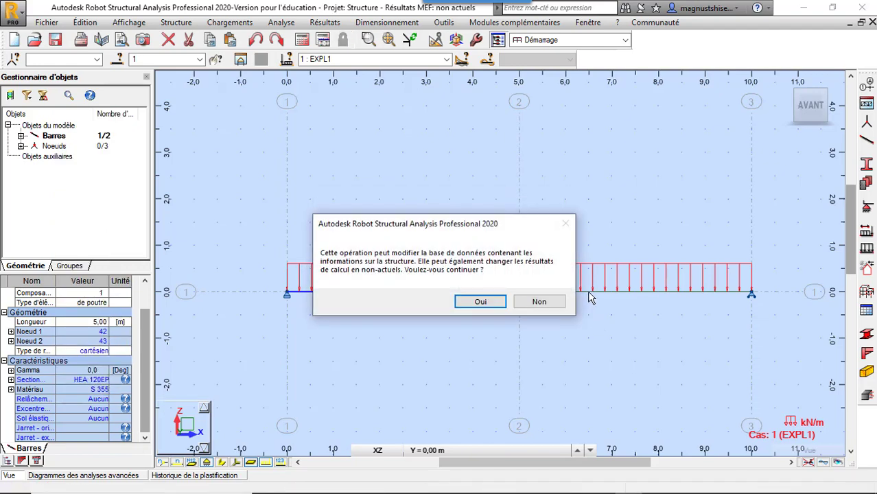
pyautogui.click(474, 301)
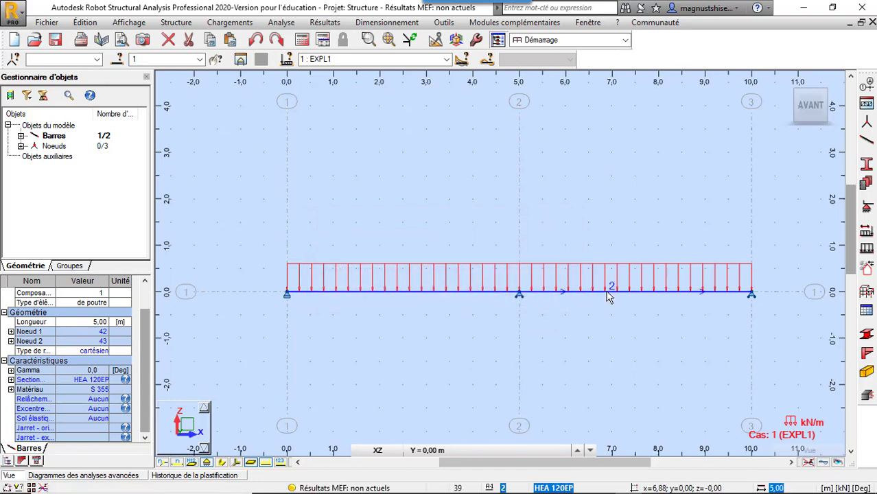
# Step: Assign the S 355 material to bar 2, the second span, and clear the selection
pyautogui.click(604, 293)
pyautogui.click(96, 389)
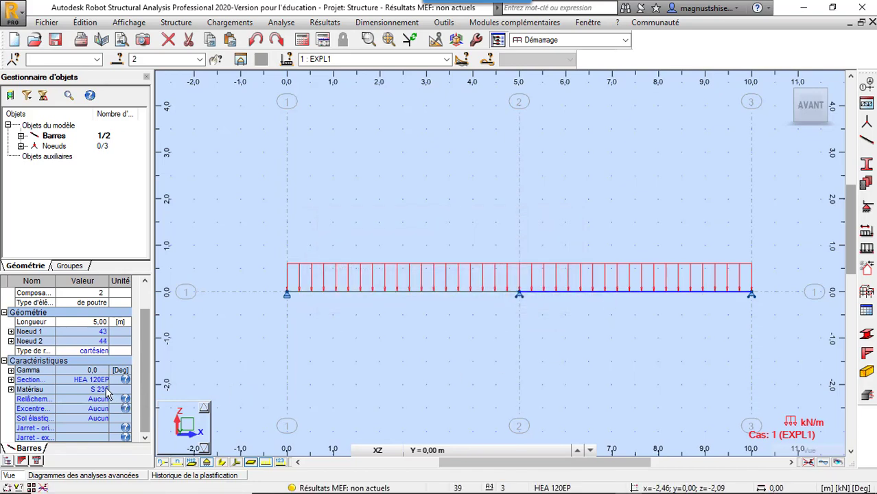
pyautogui.click(121, 389)
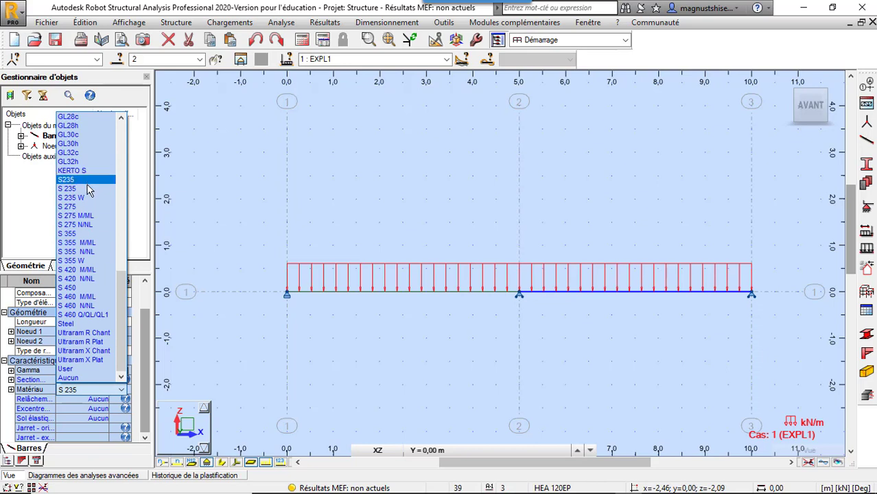
pyautogui.click(88, 233)
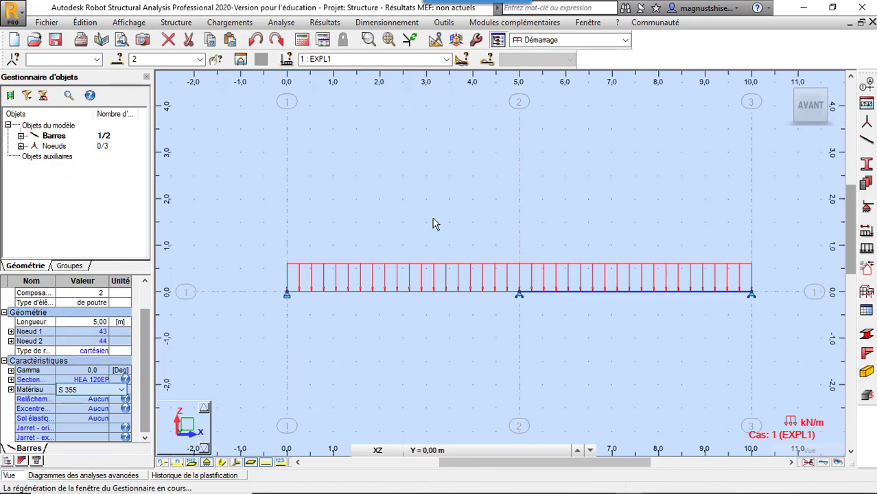
pyautogui.click(435, 223)
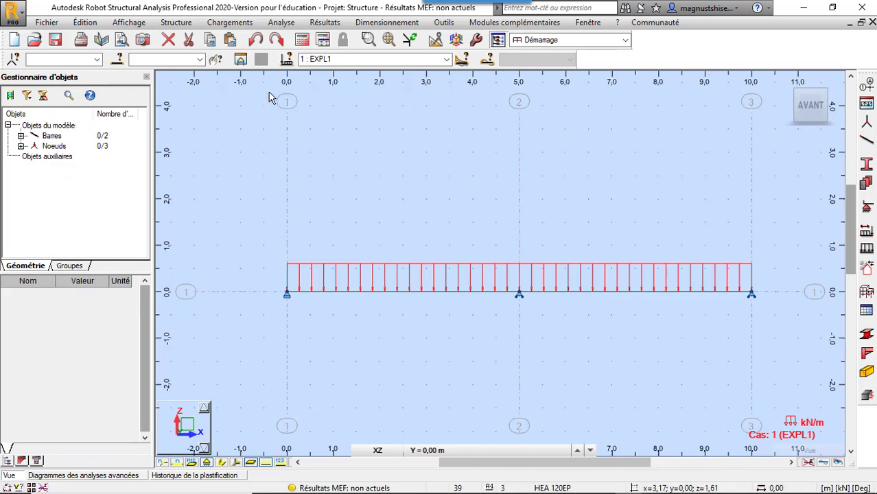
# Step: Rerun the non-linear calculation of the two-span beam with the new material
pyautogui.click(302, 39)
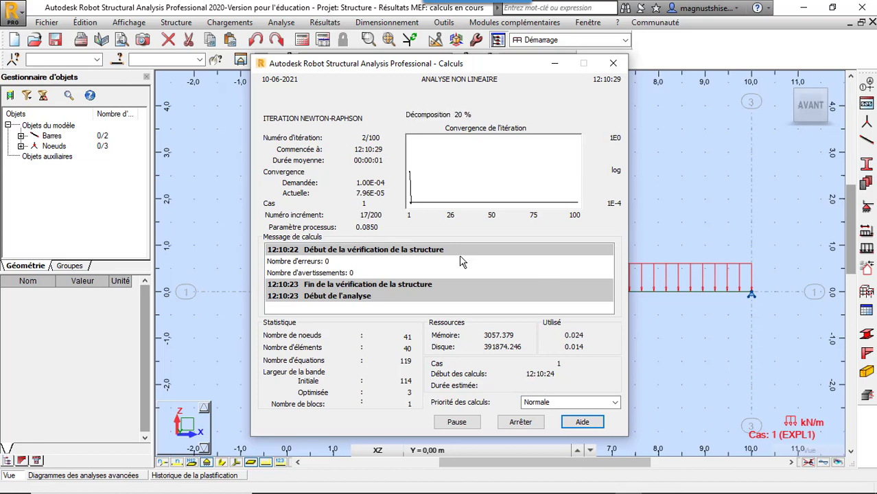
pyautogui.click(655, 481)
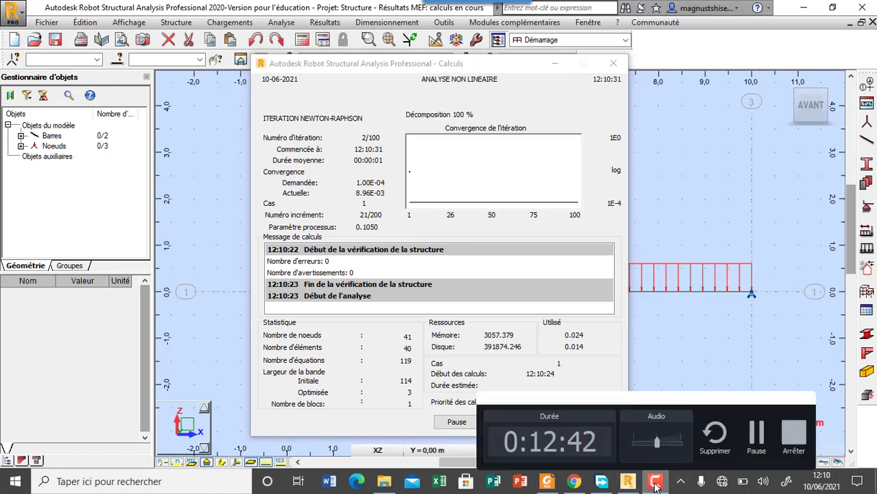
pyautogui.click(807, 464)
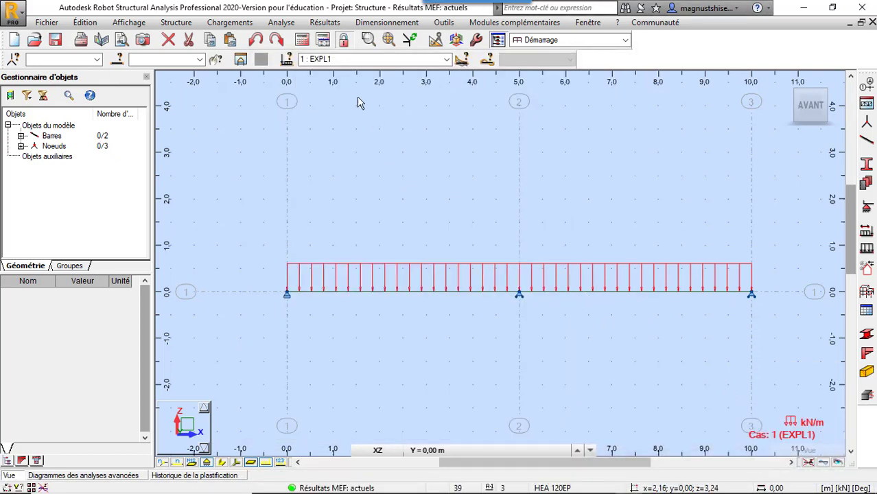
pyautogui.click(297, 27)
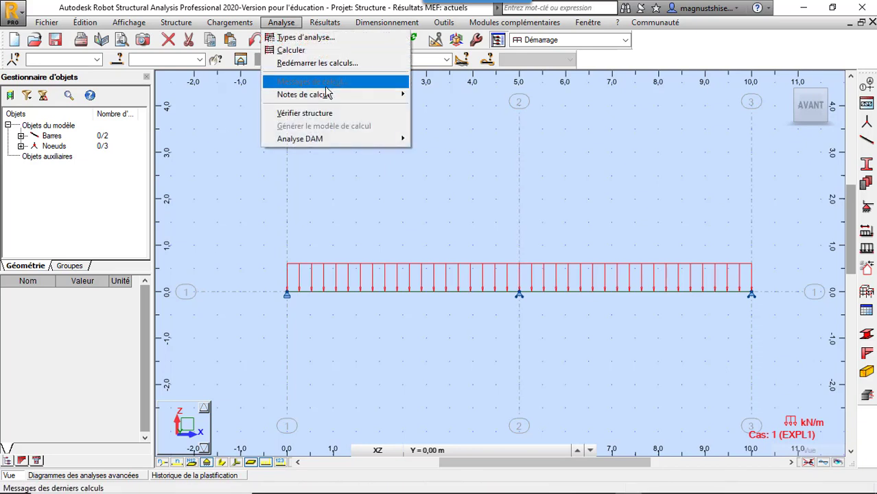
pyautogui.moveTo(326, 96)
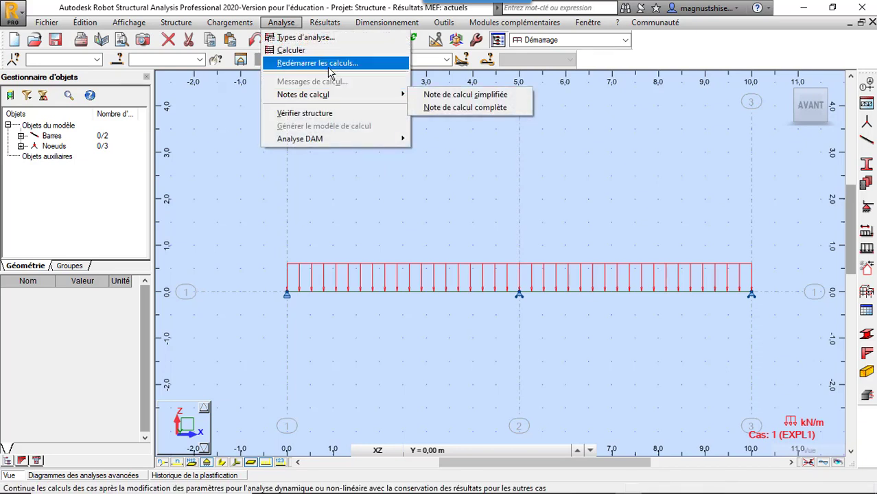
pyautogui.click(438, 192)
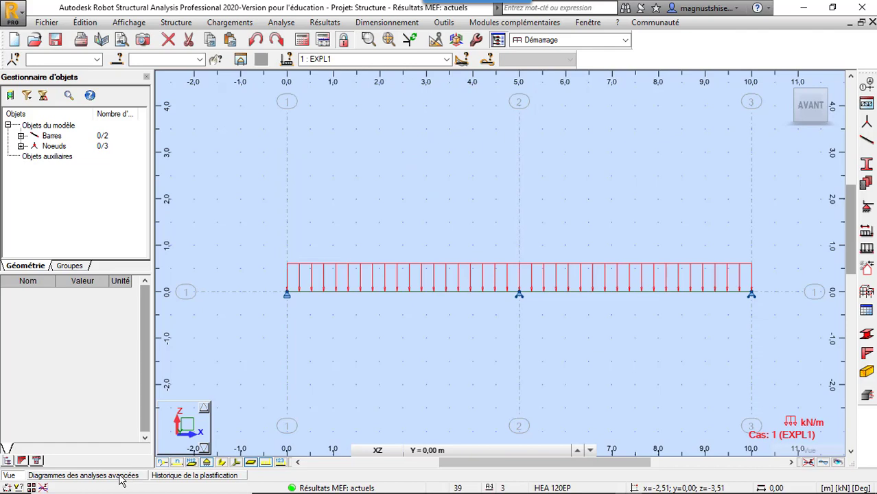
# Step: Examine the recalculated plastification history with the Coef.char. column widened, and view the updated moment-increment diagrams
pyautogui.click(172, 477)
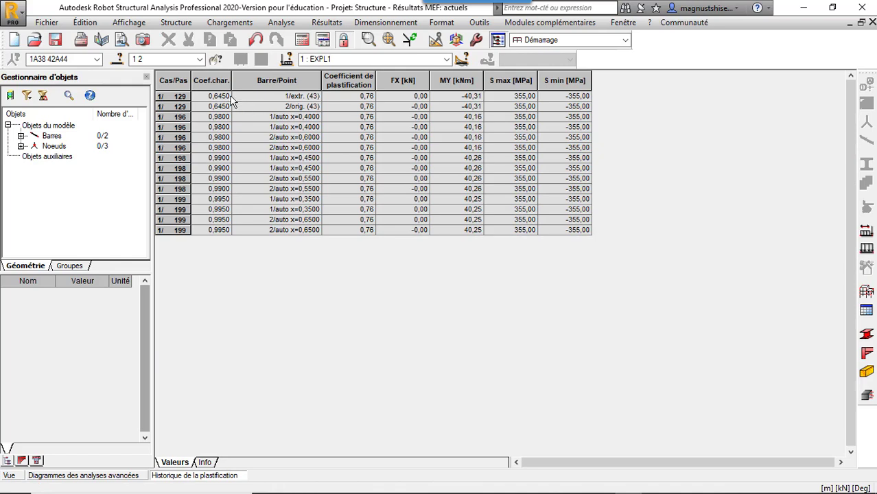
pyautogui.moveTo(232, 80); pyautogui.dragTo(247, 81)
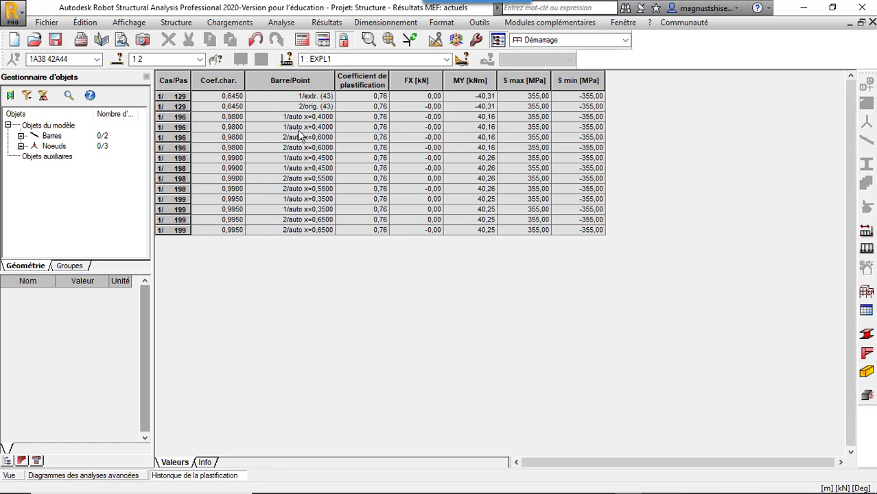
pyautogui.click(110, 479)
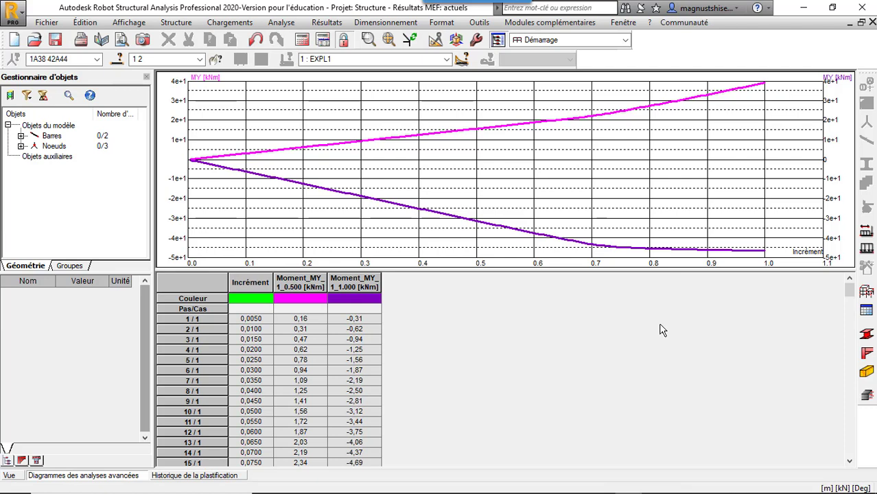
pyautogui.moveTo(722, 484)
pyautogui.click(655, 481)
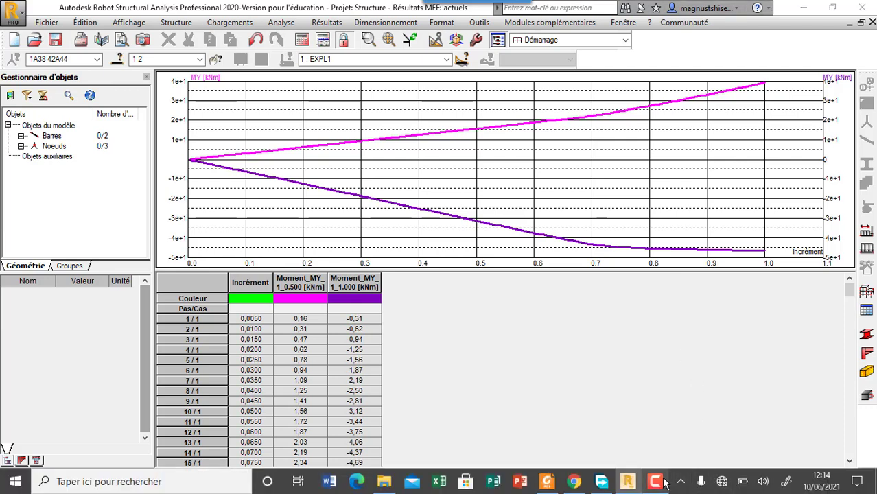